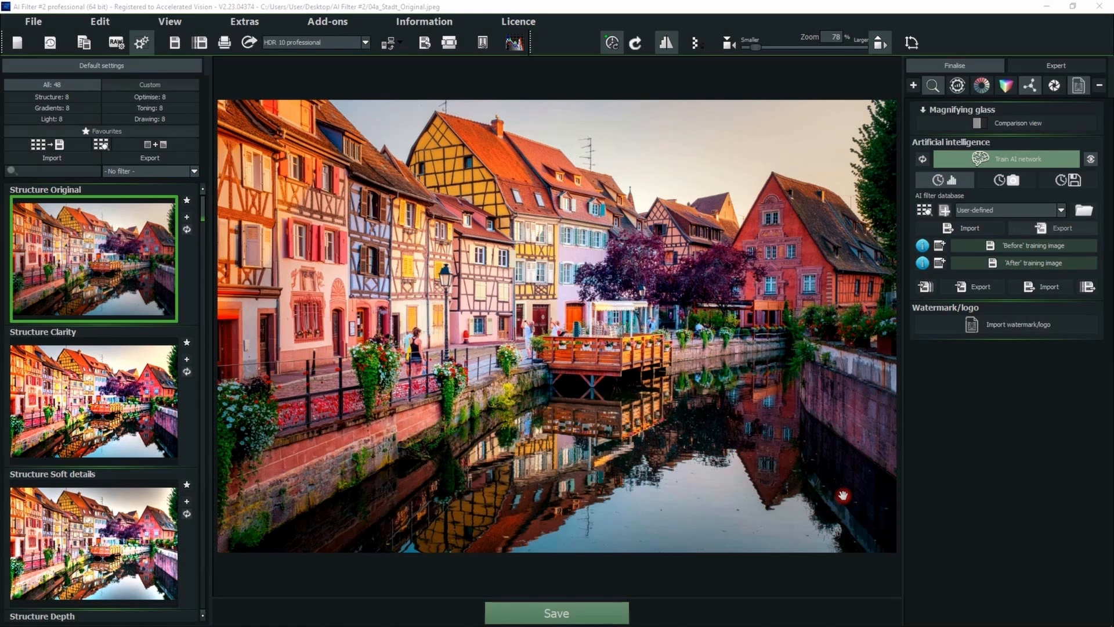
Examine the list of expert filters, and return to the finalising modules.
left_click(1057, 86)
left_click(1057, 86)
left_click(959, 87)
left_click(959, 87)
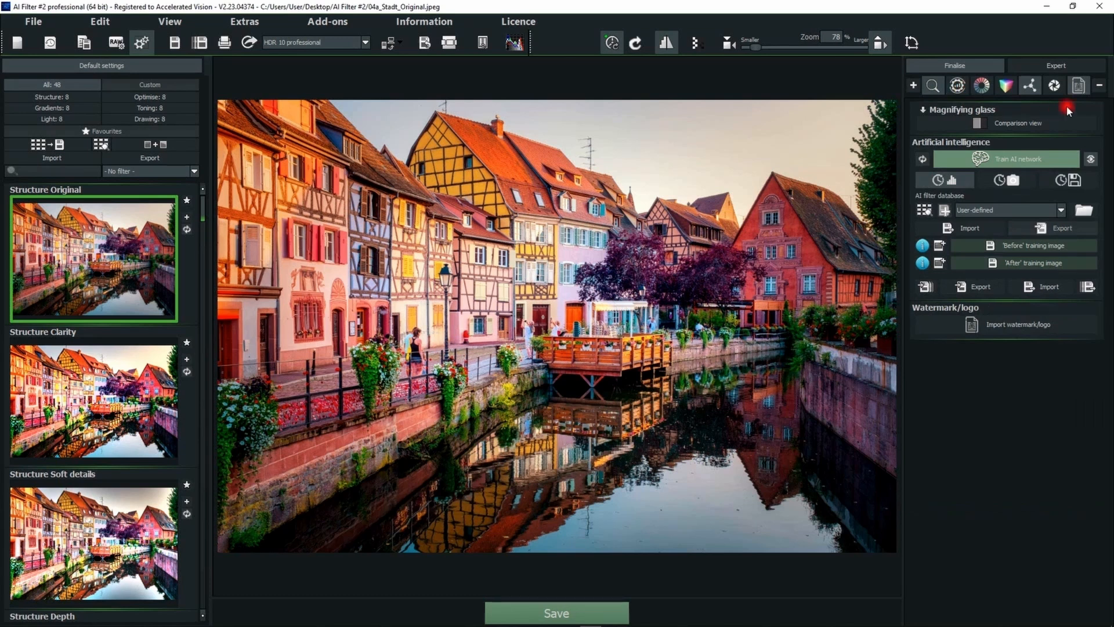
left_click(1052, 65)
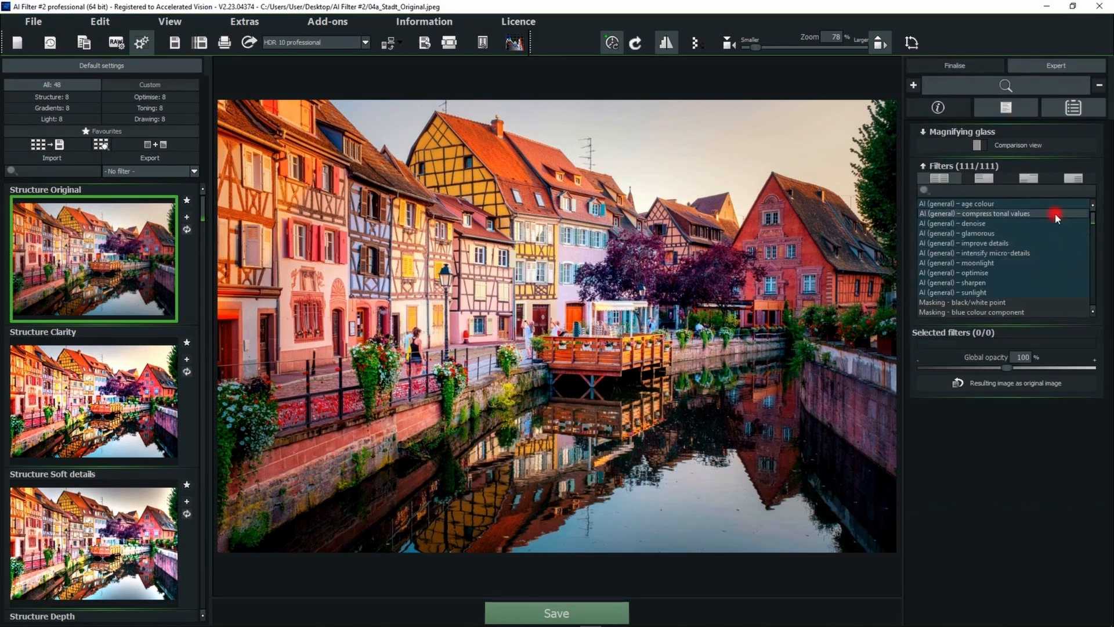
mouse_move(1093, 219)
left_mouse_down()
mouse_move(1097, 307)
mouse_move(1100, 220)
left_mouse_up()
left_click(972, 67)
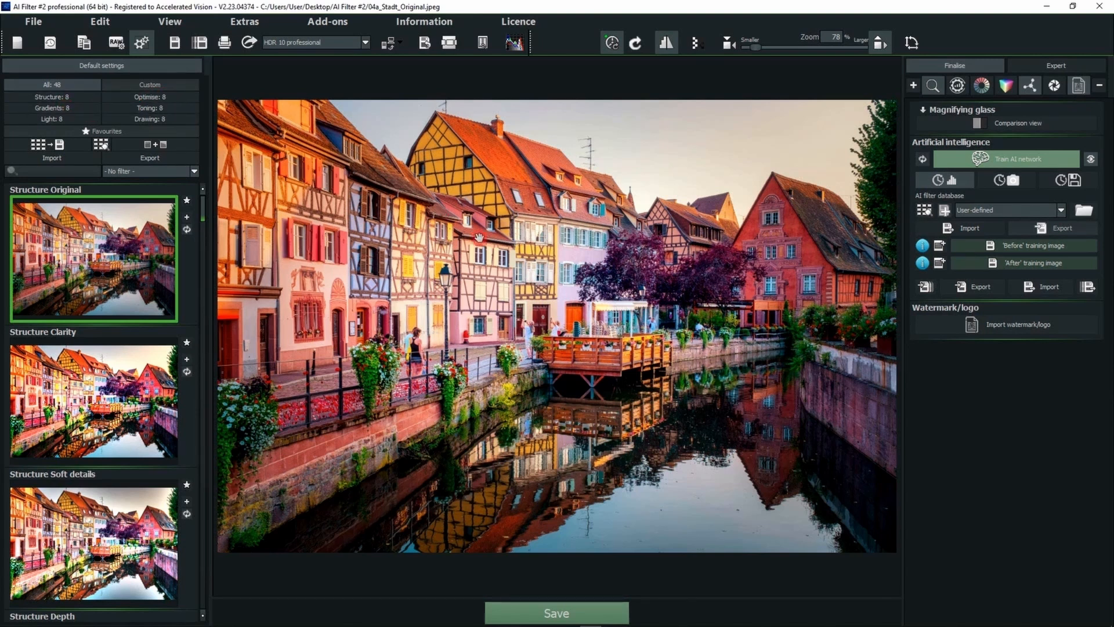
left_click(181, 24)
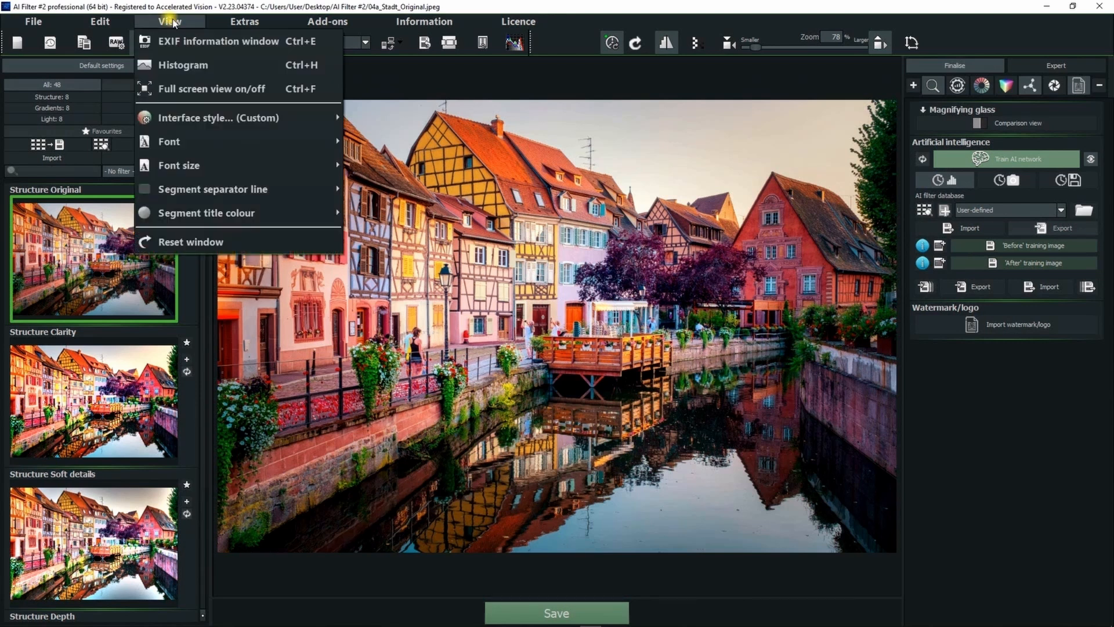
mouse_move(211, 187)
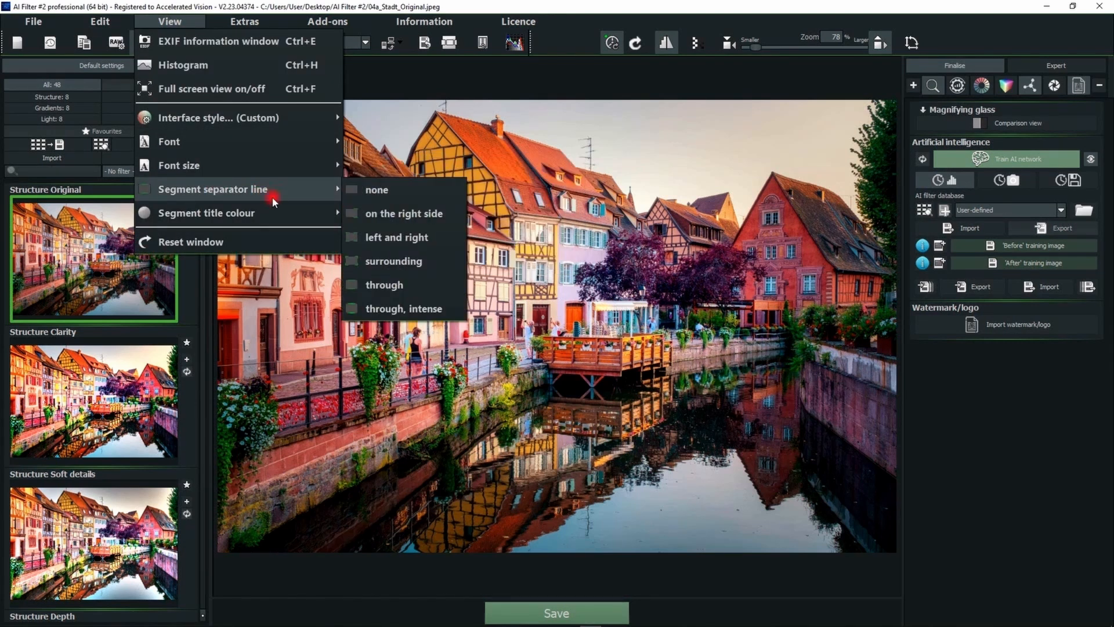
left_click(563, 251)
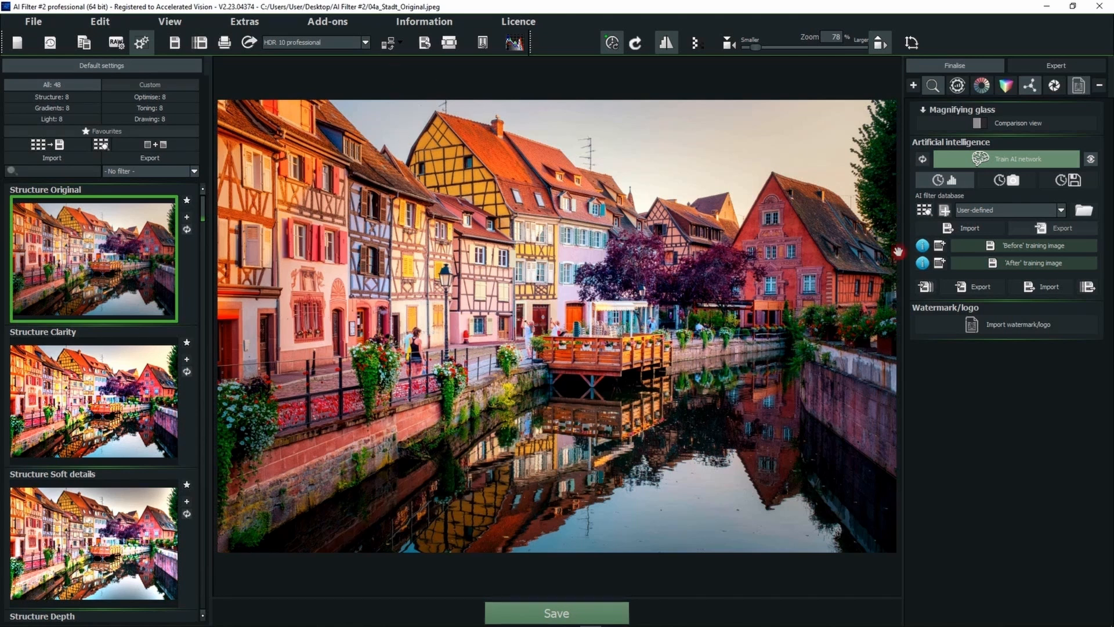
Load the LightFX Window filter from the AI filter database, review its training data and reset its AI network.
left_click(1003, 211)
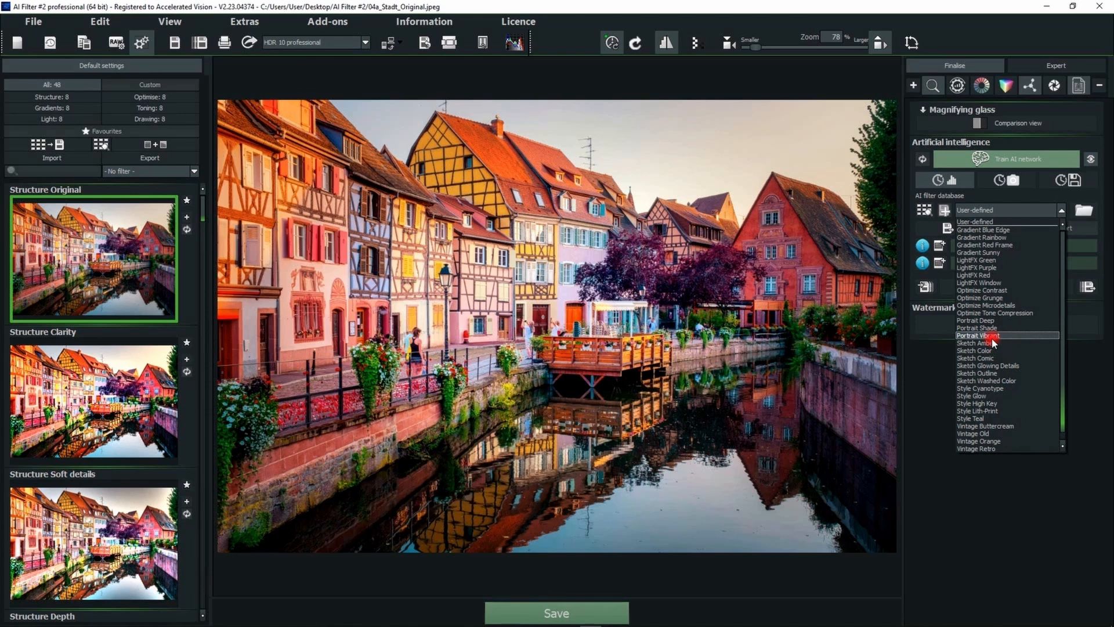
left_click(988, 283)
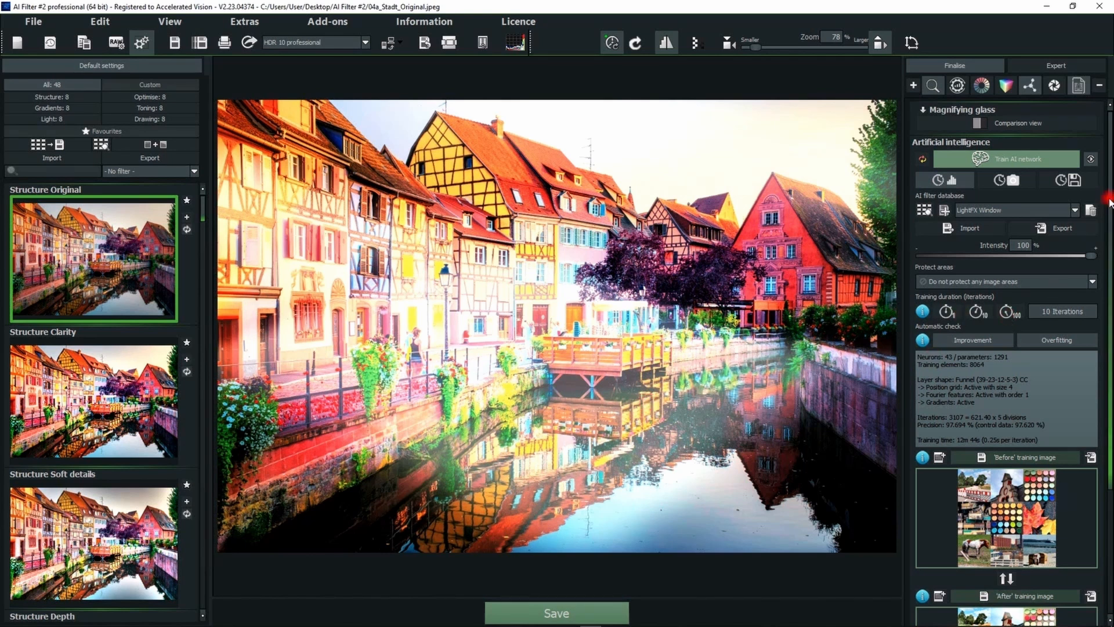
scroll(1109, 215, "down", 1)
left_click_drag(1109, 215, 1108, 348)
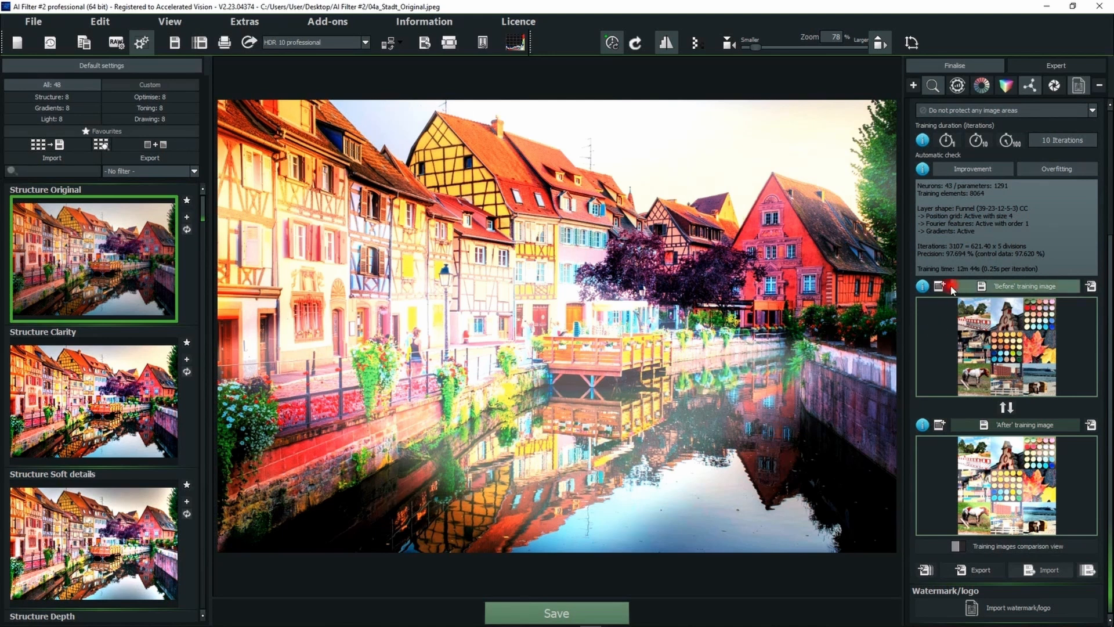
scroll(1053, 337, "up", 3)
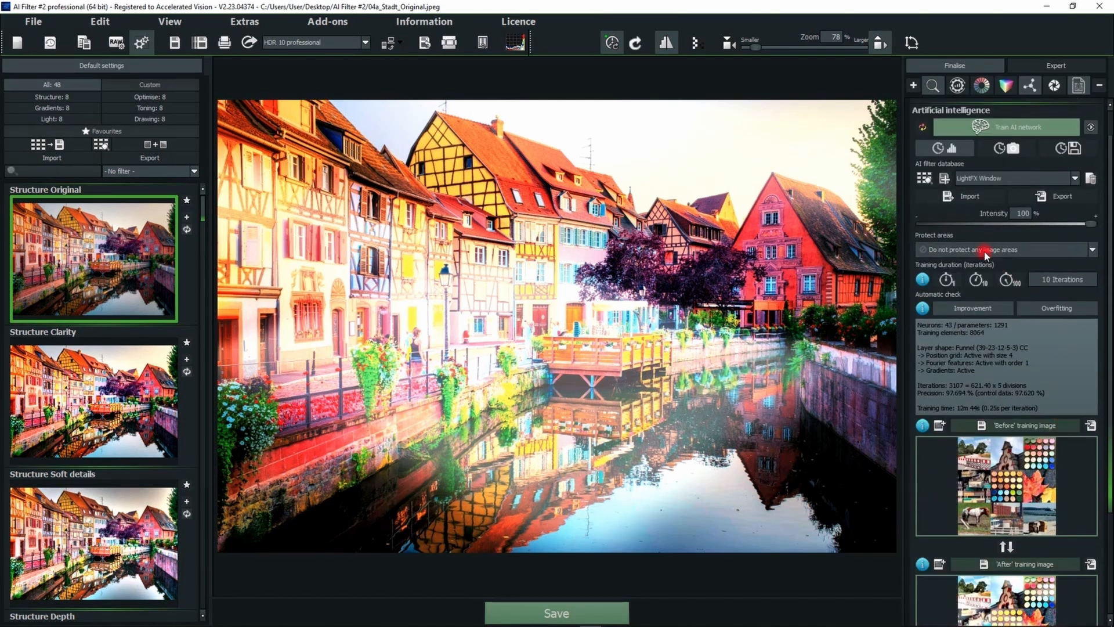
left_click(922, 128)
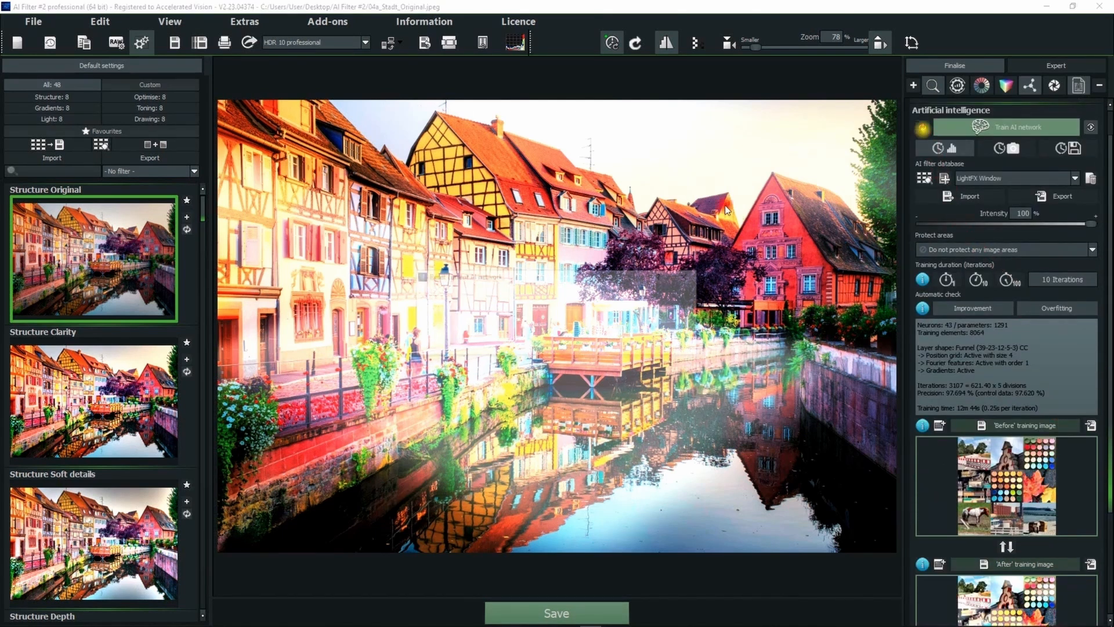
left_click(619, 344)
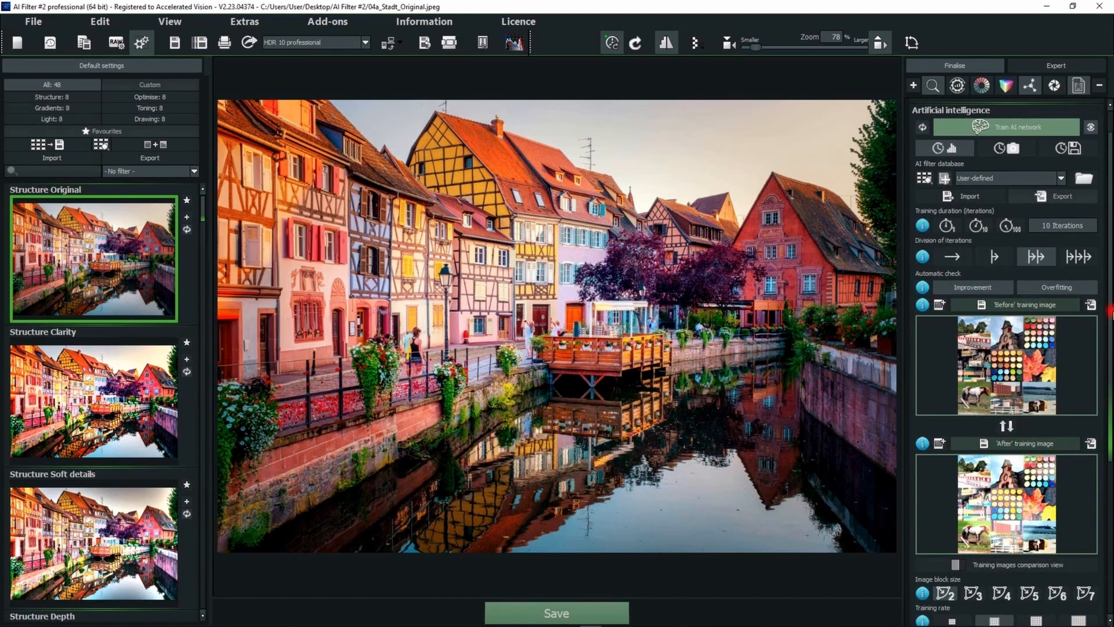
Compare the complete before and after training images side by side in the training images comparison view.
left_click_drag(1109, 249, 1106, 314)
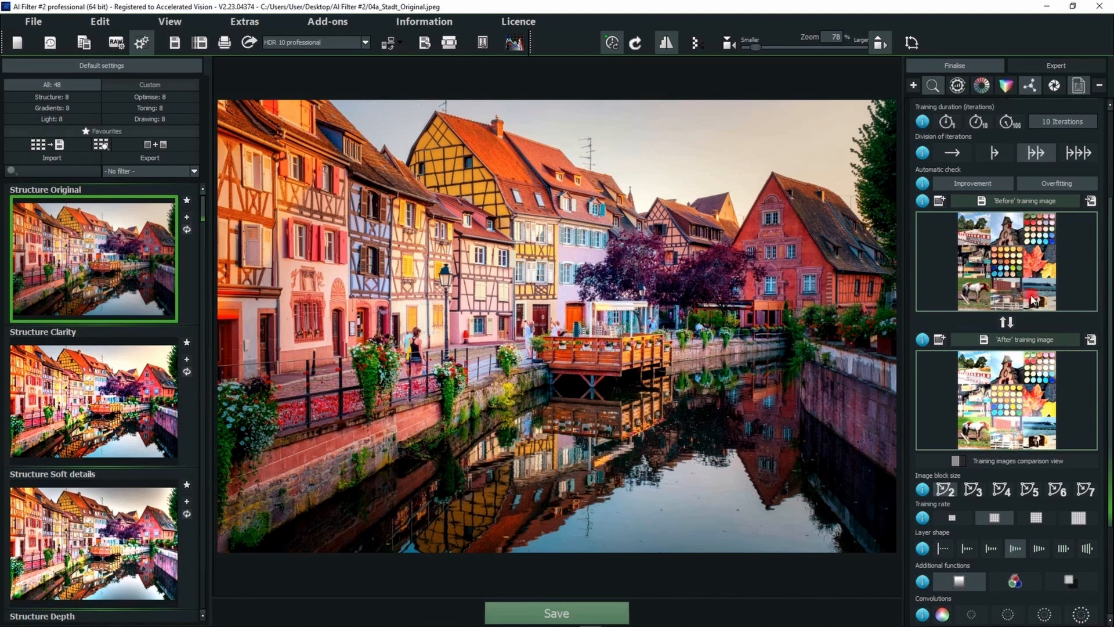
mouse_move(984, 244)
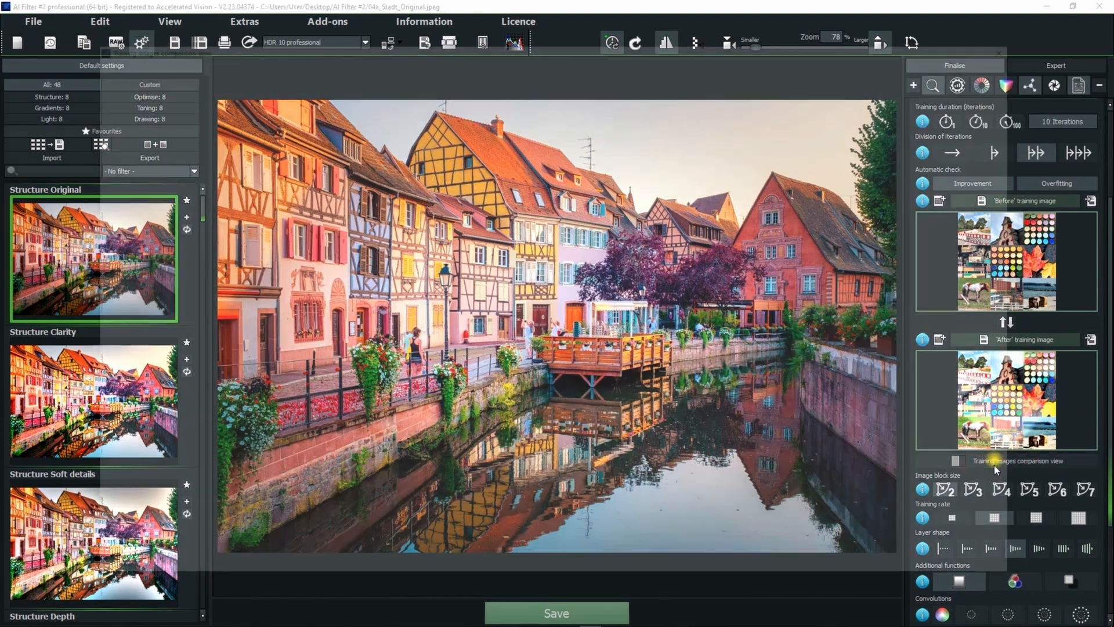
left_click(993, 465)
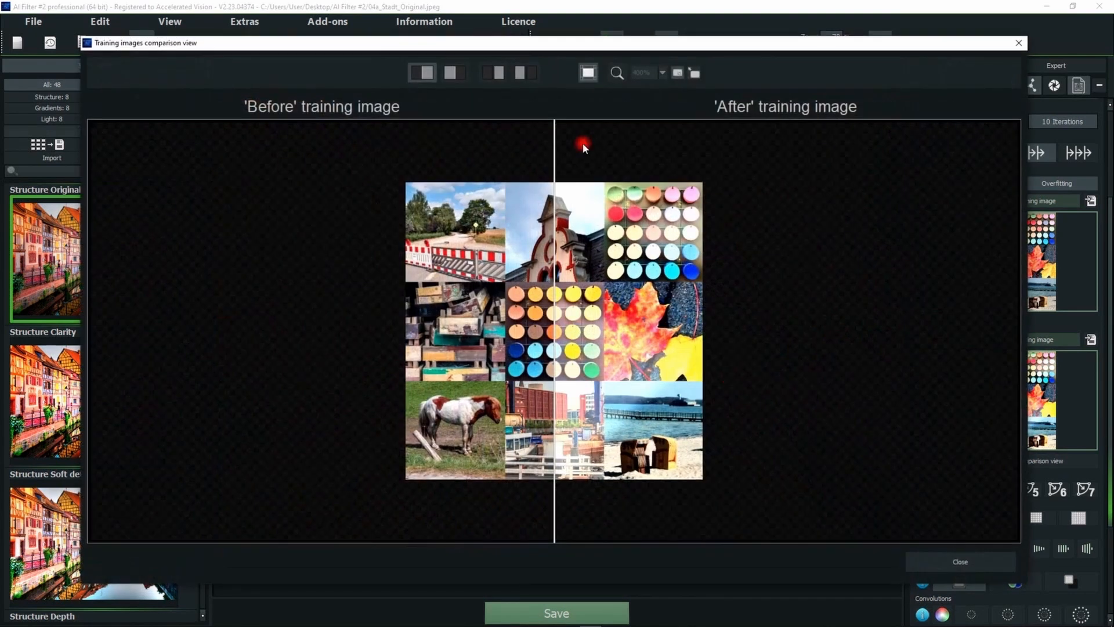
left_click(493, 72)
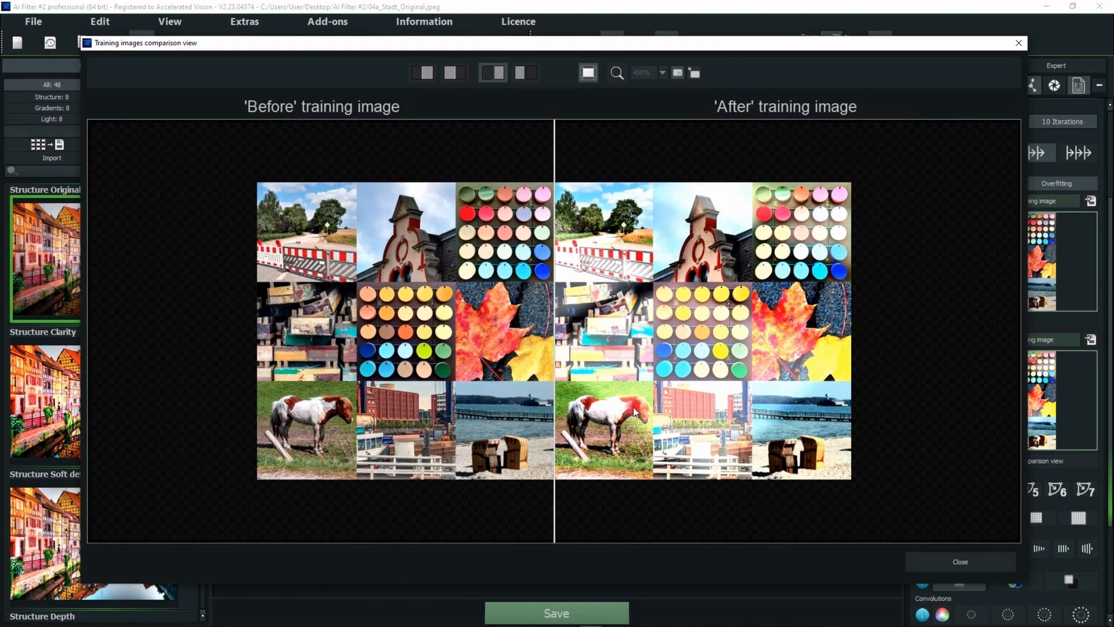
left_click(957, 559)
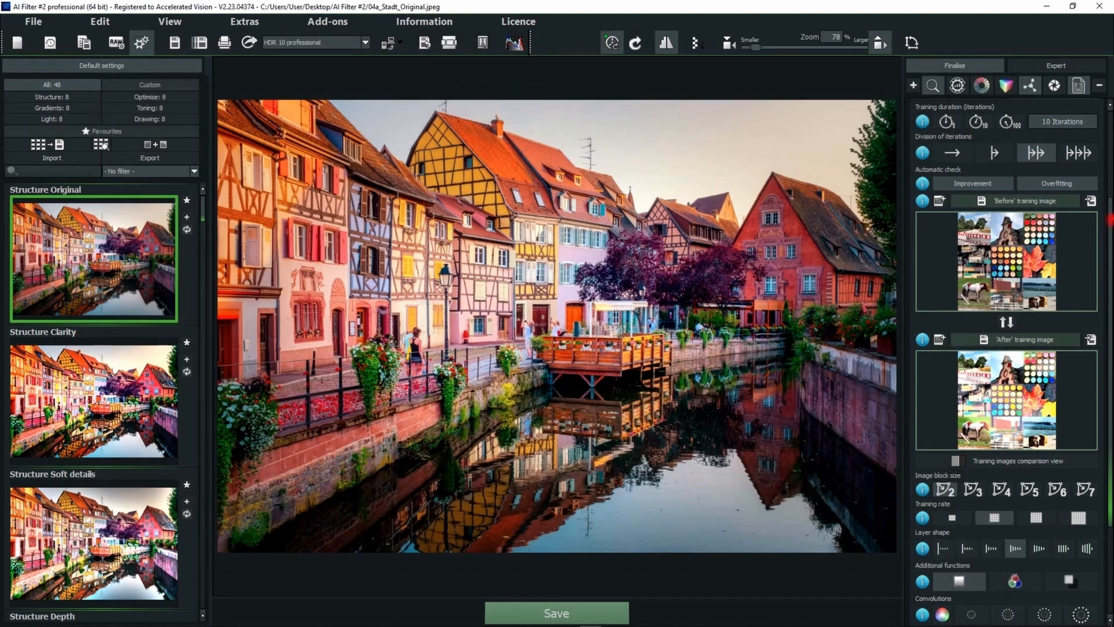
Set the AI training to intensive division of iterations and a duration of 100 iterations.
scroll(1107, 225, "down", 2)
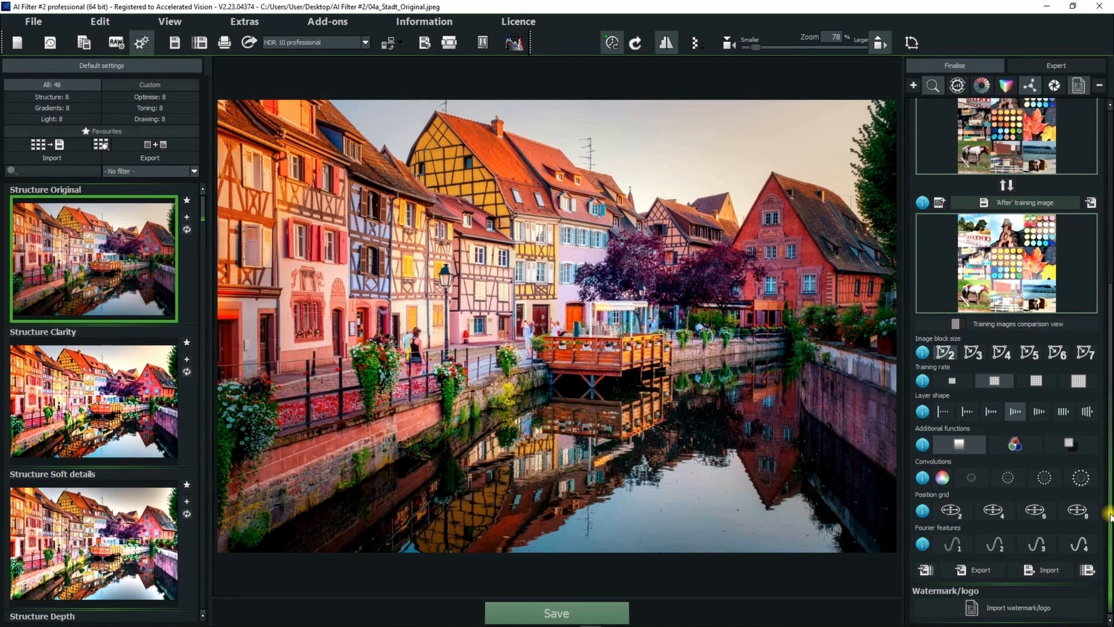
left_click_drag(1108, 409, 1019, 216)
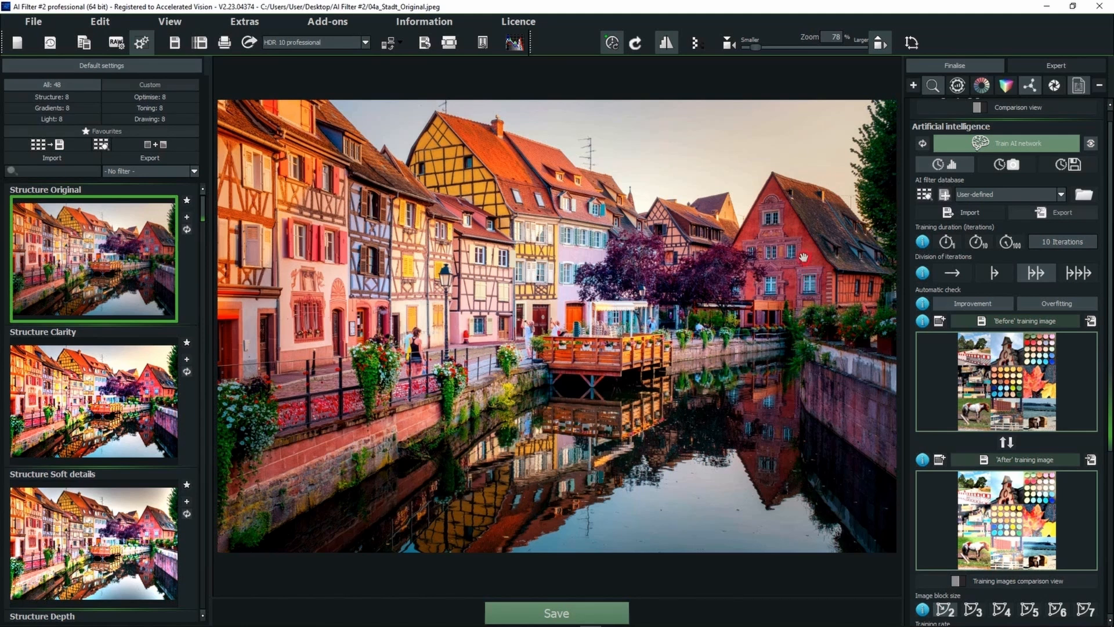
scroll(1109, 219, "down", 3)
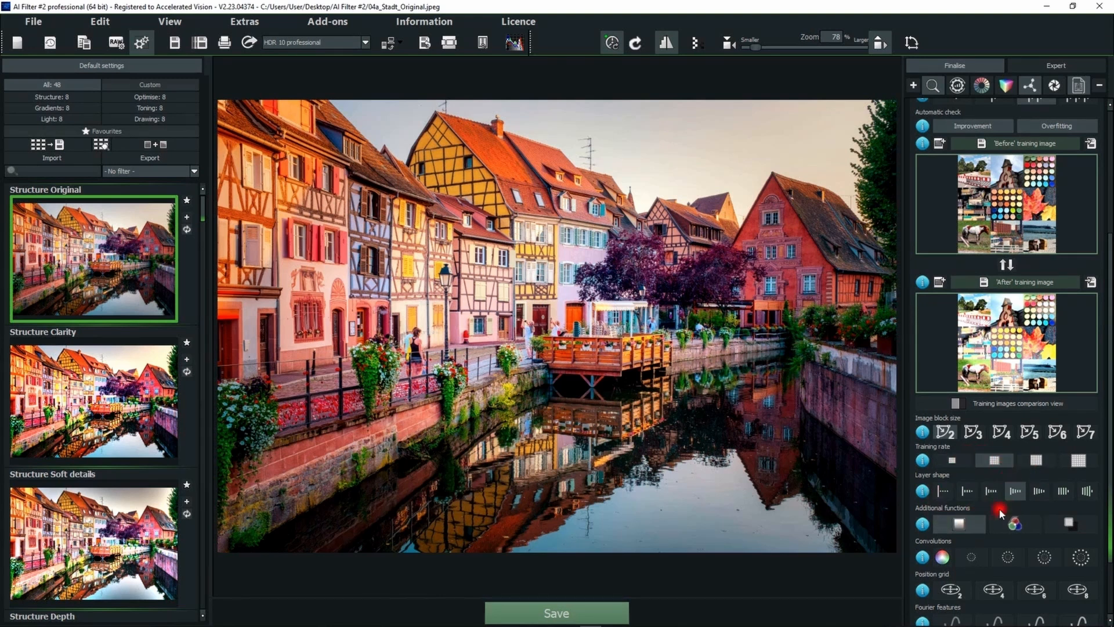
left_click_drag(1108, 378, 1110, 250)
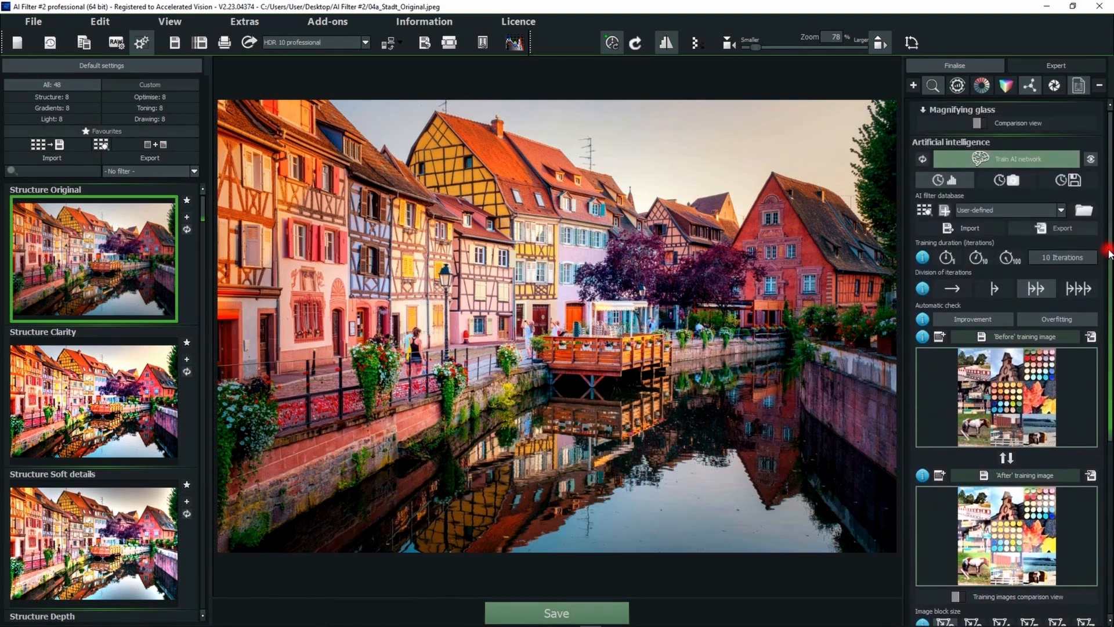
left_click(1070, 291)
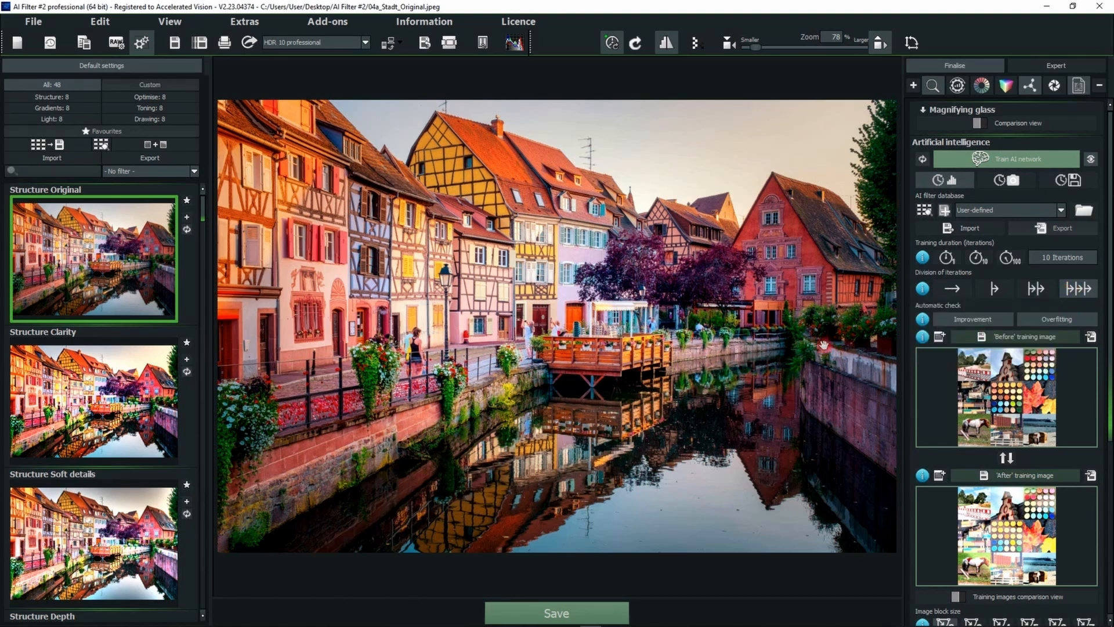
left_click(1074, 289)
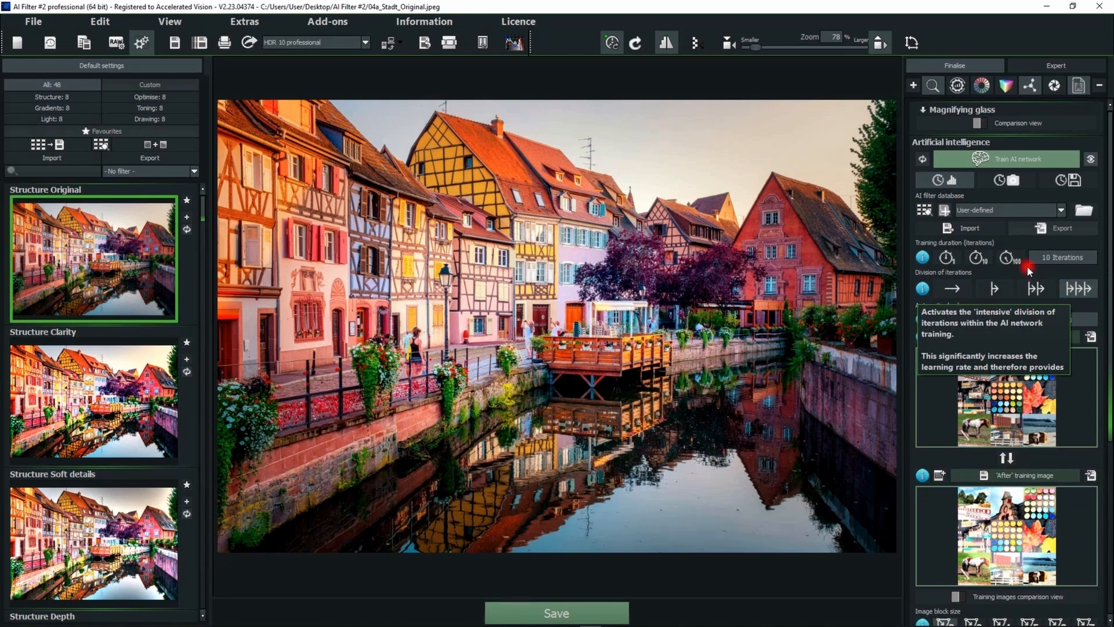
left_click(1010, 257)
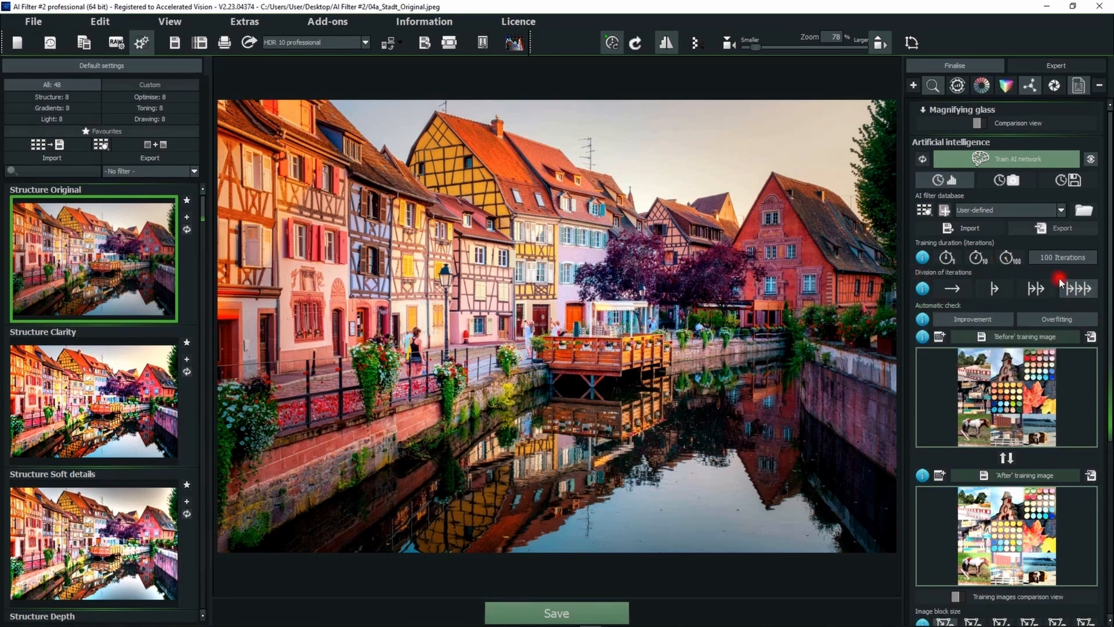
Train the AI network on the LightFX Window images in three rounds of 100 iterations, and reset it.
left_click(983, 159)
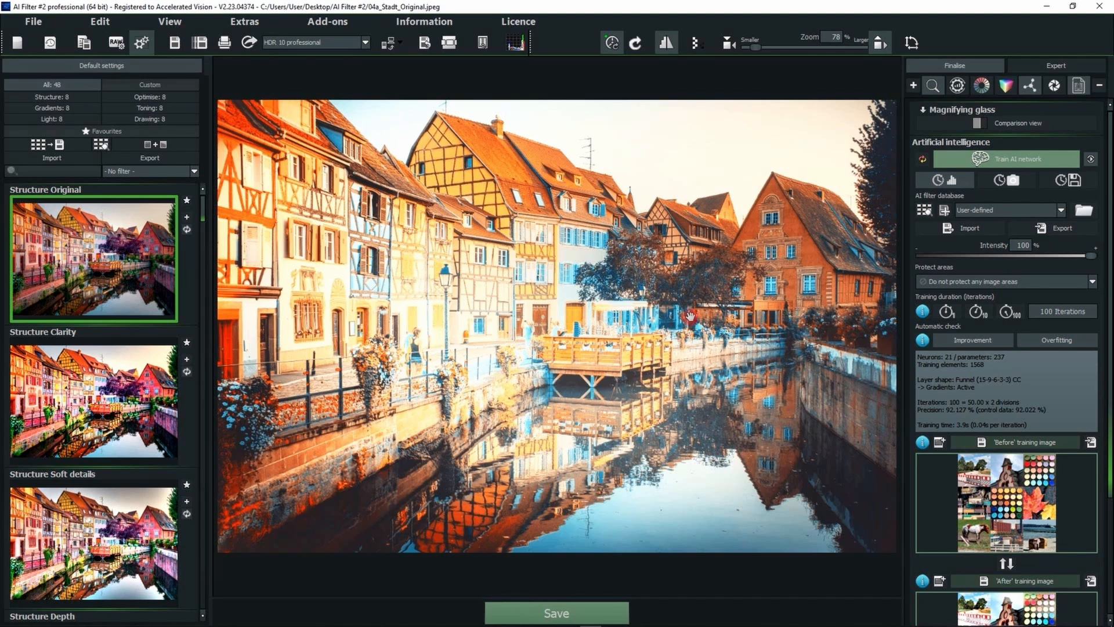
left_click(995, 157)
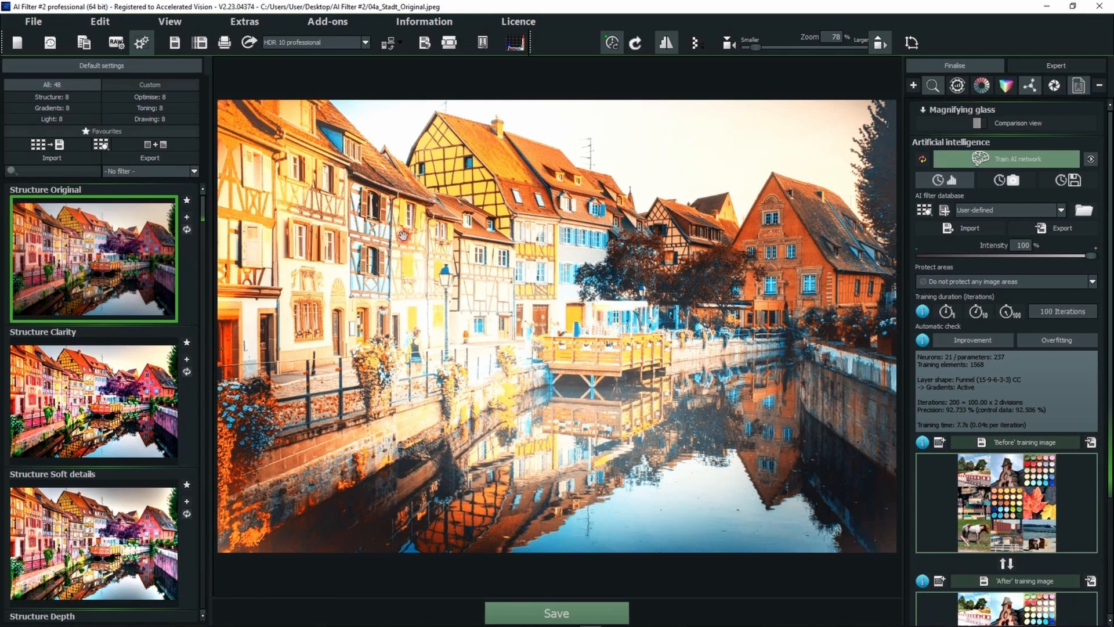
left_click(1003, 164)
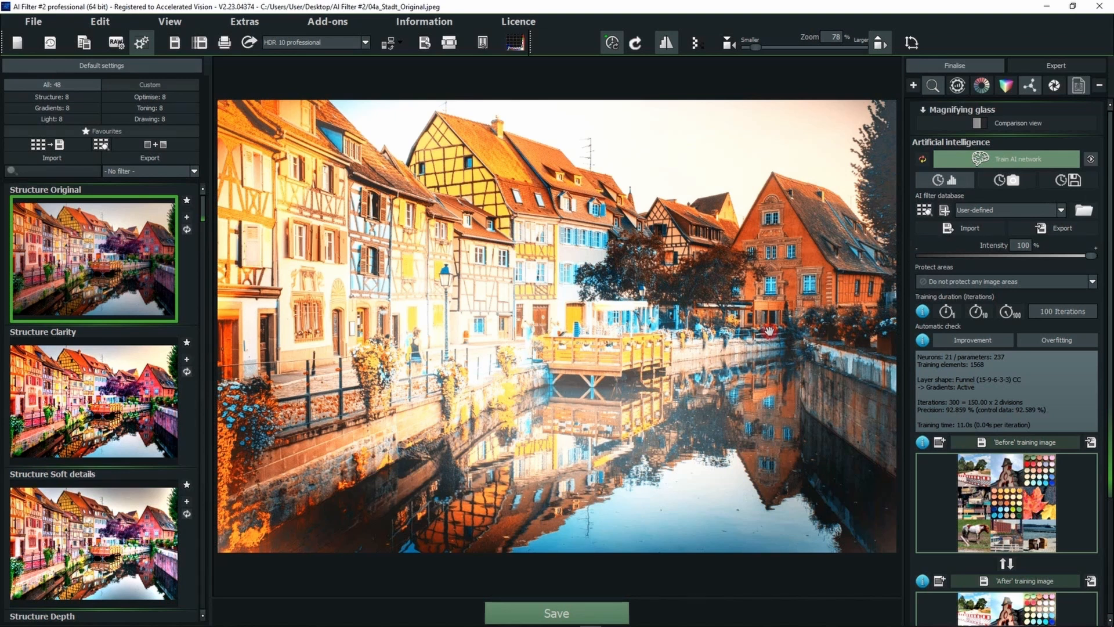
left_click(925, 161)
left_click(618, 343)
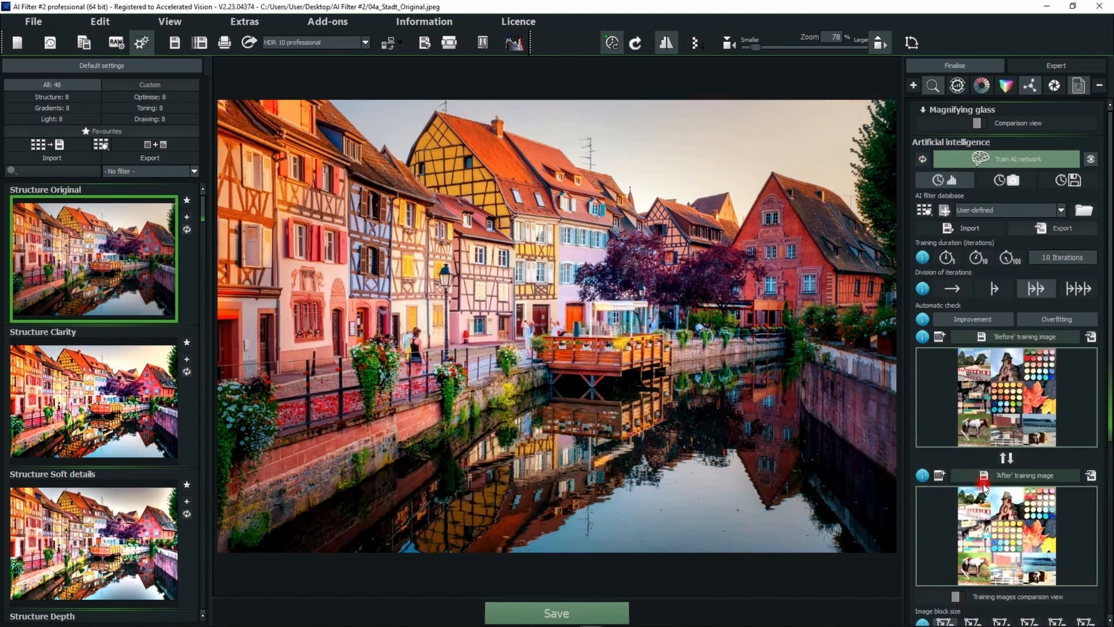
Load the LightFX Red filter from the AI filter database and review its training images.
left_click(993, 209)
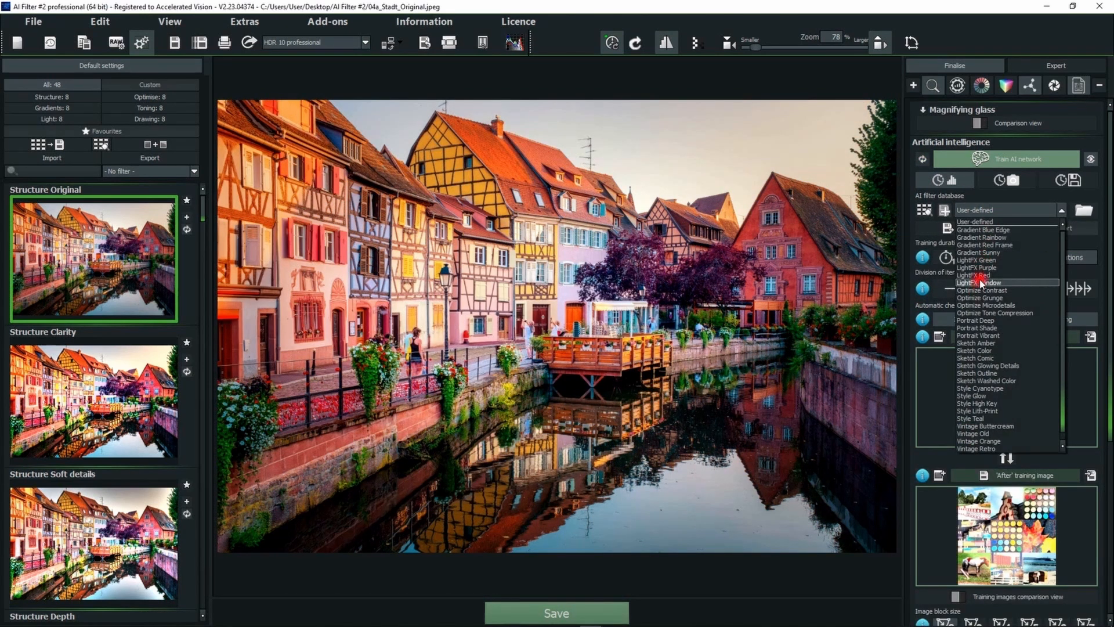
left_click(979, 275)
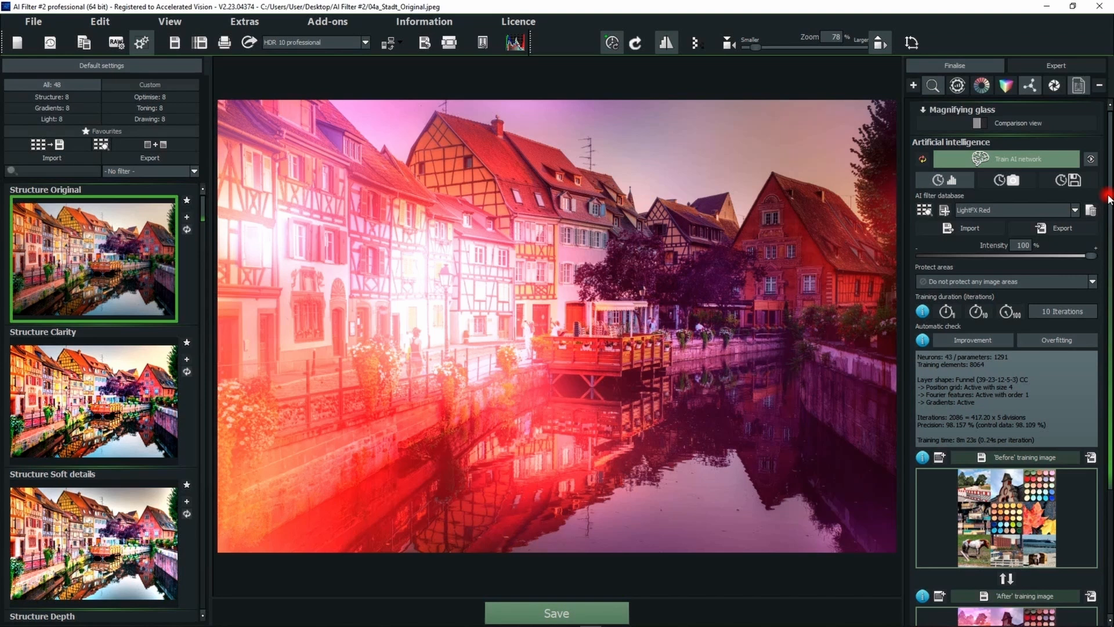
left_click_drag(1108, 198, 1110, 408)
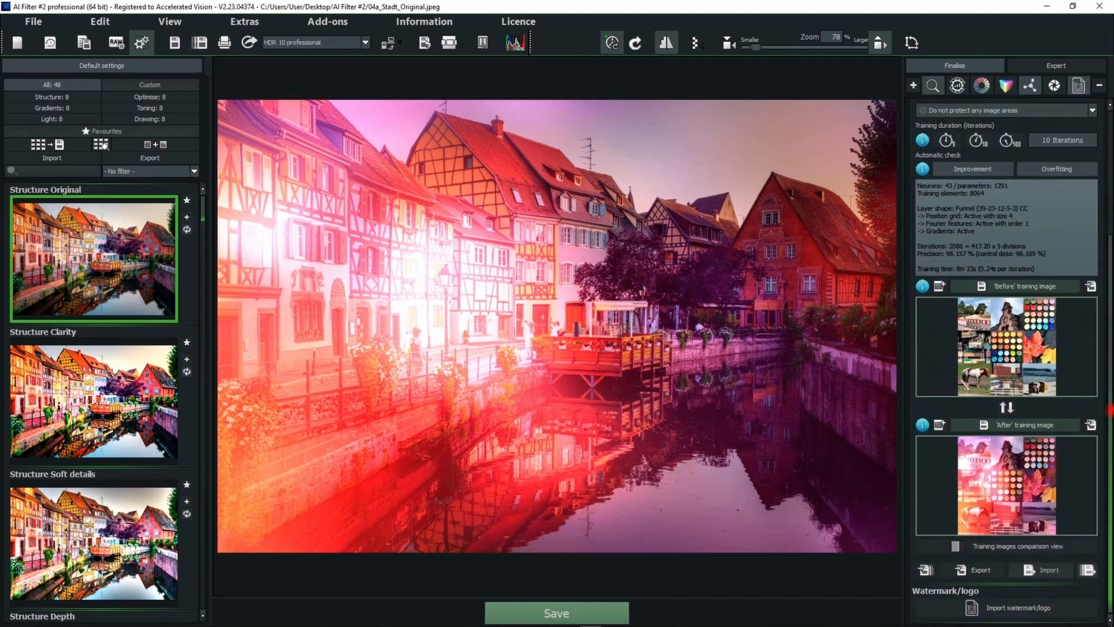
left_click_drag(1109, 333, 1109, 107)
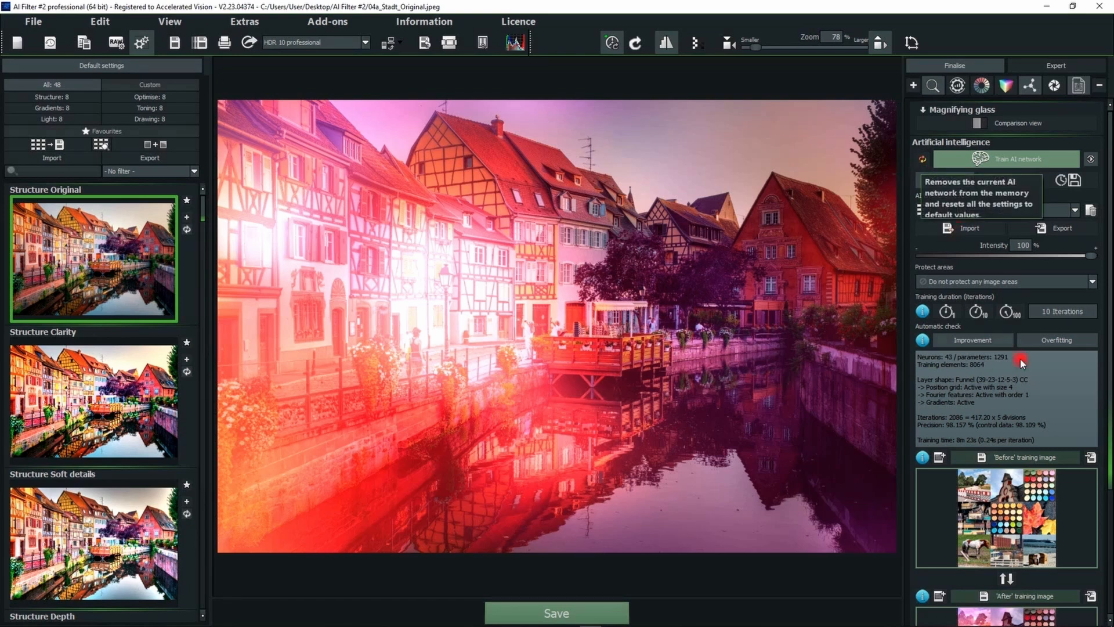
Reset the LightFX Red AI network to the default training settings.
left_click(921, 162)
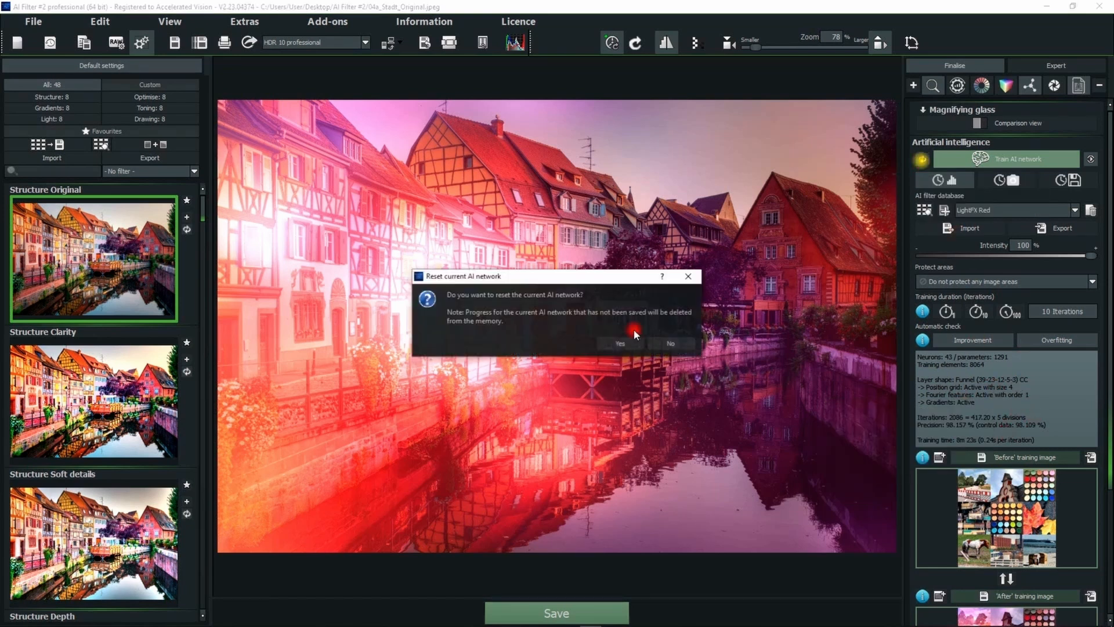
left_click(630, 341)
left_click_drag(1107, 213, 1110, 350)
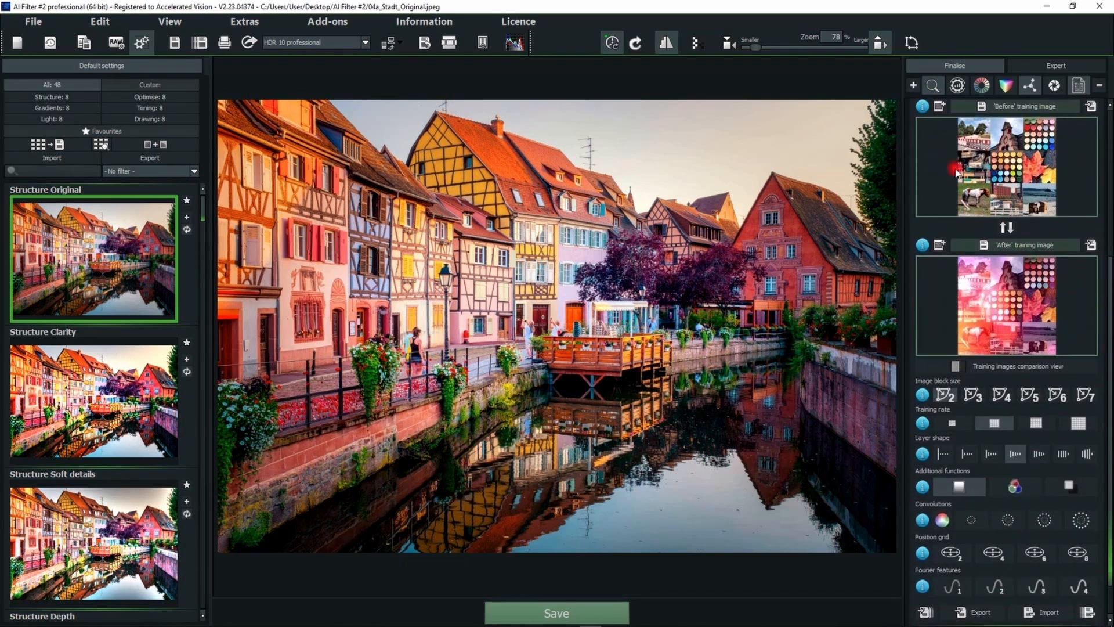
mouse_move(999, 304)
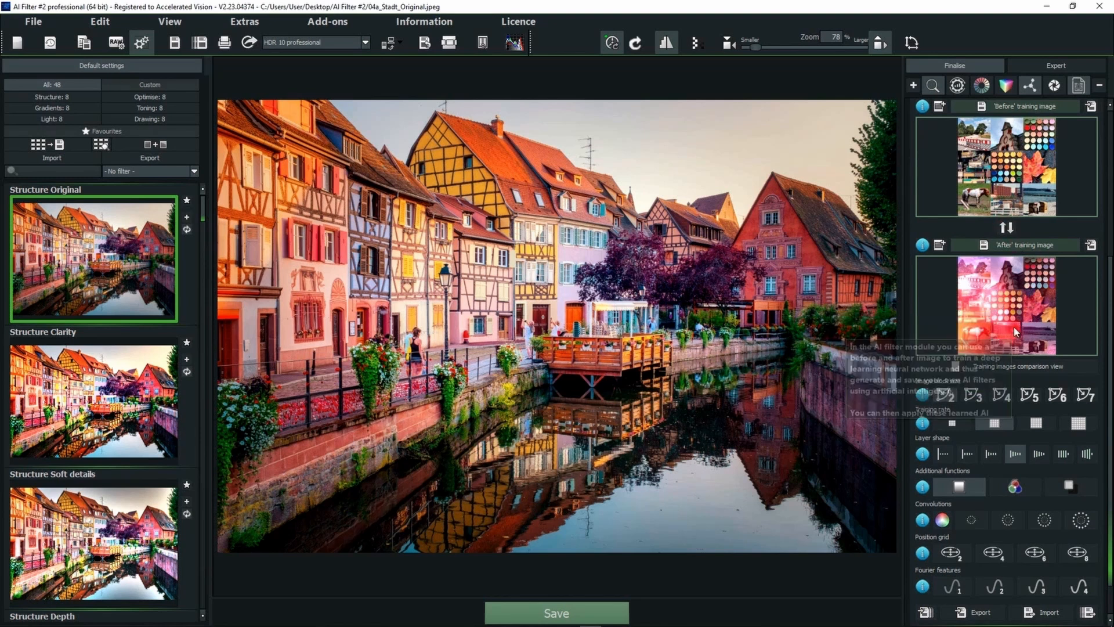
Compare the LightFX Red before and after training images side by side.
scroll(1049, 456, "down", 1)
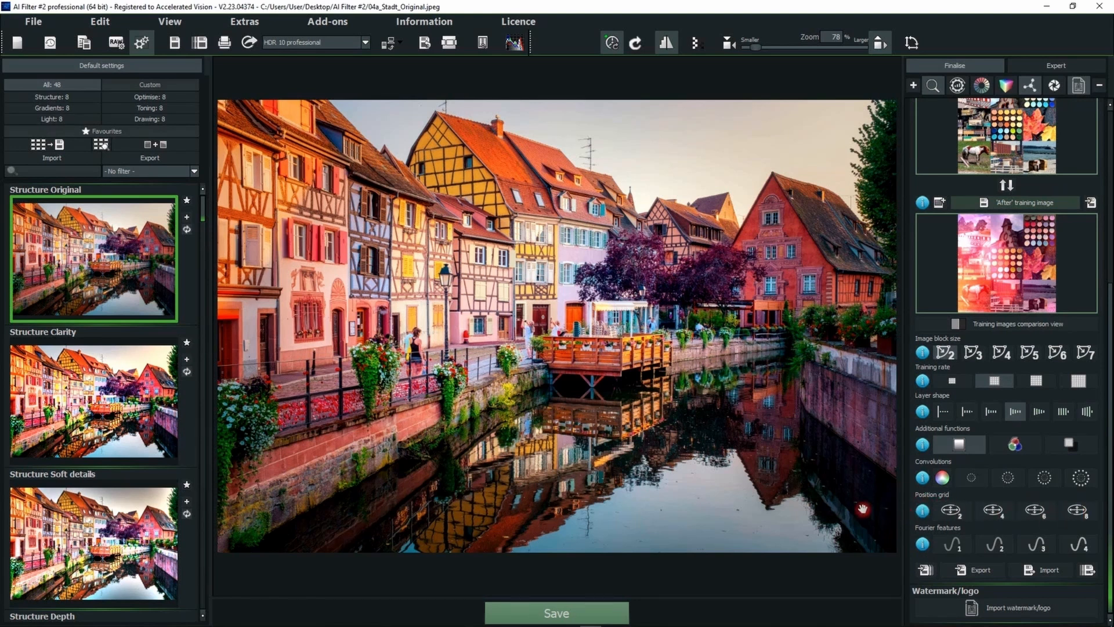
left_click(989, 325)
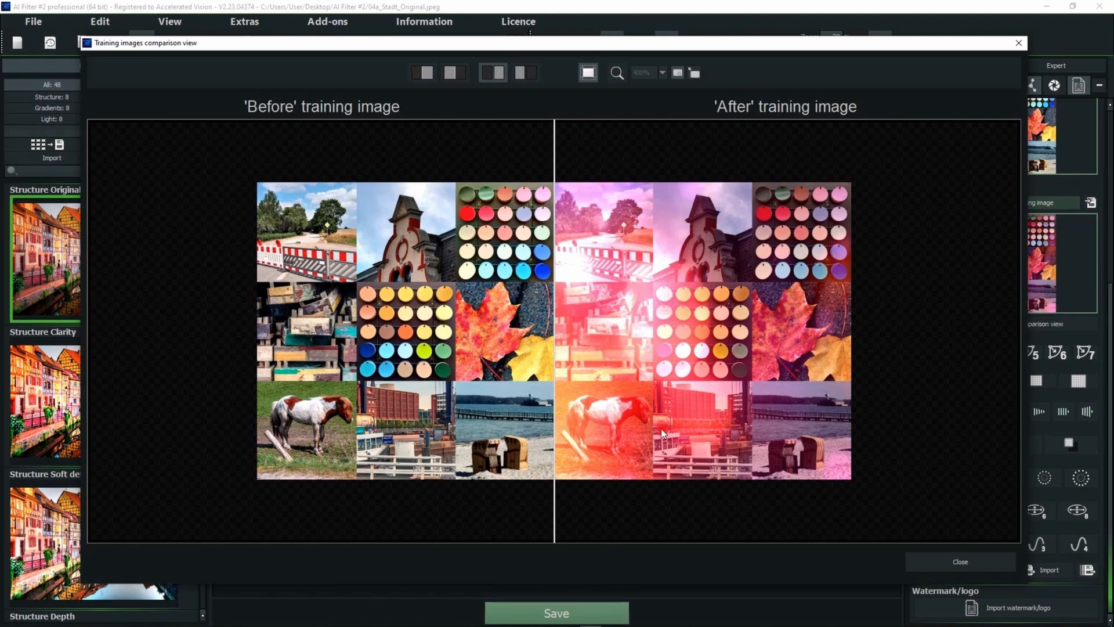
left_click(935, 558)
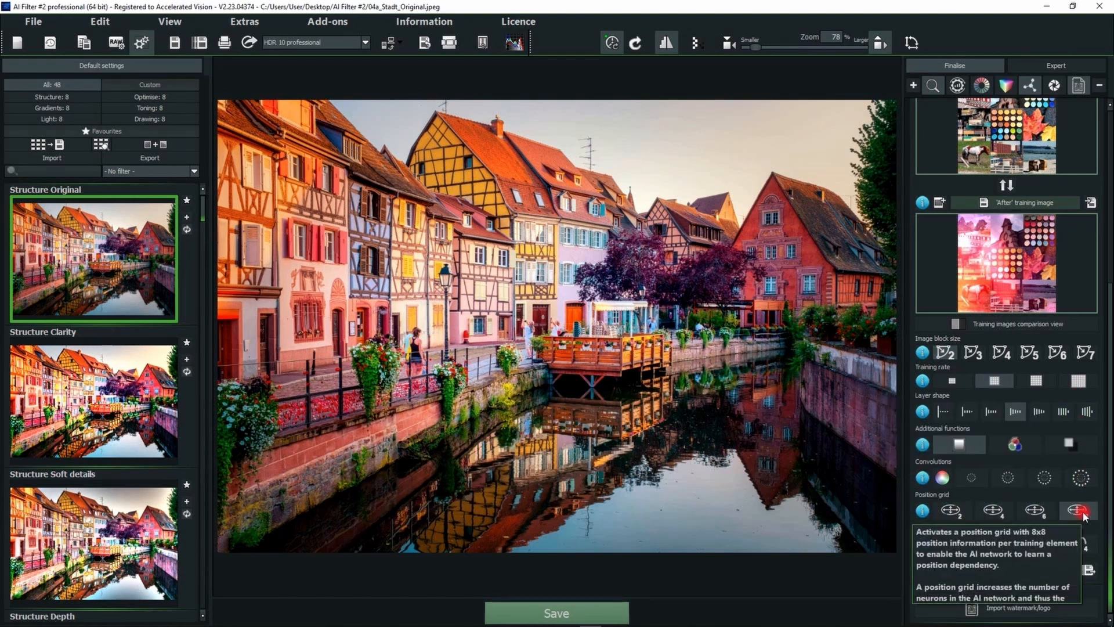
Activate the 2x2 position grid and set the training to intensive division of iterations with a duration of 100 iterations.
left_click(951, 511)
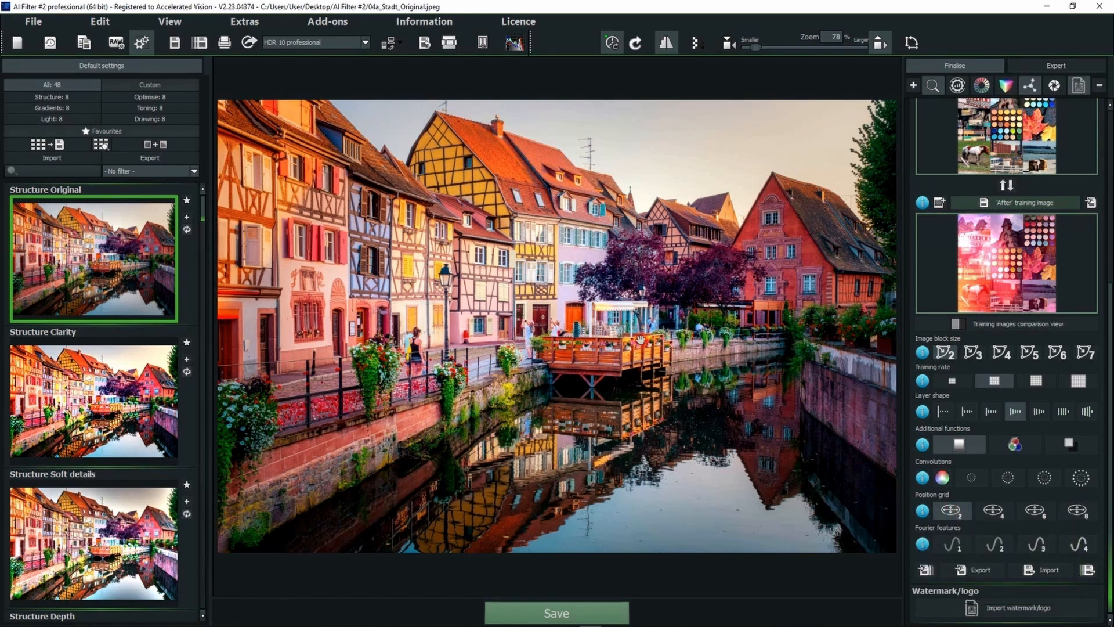
scroll(1061, 412, "up", 5)
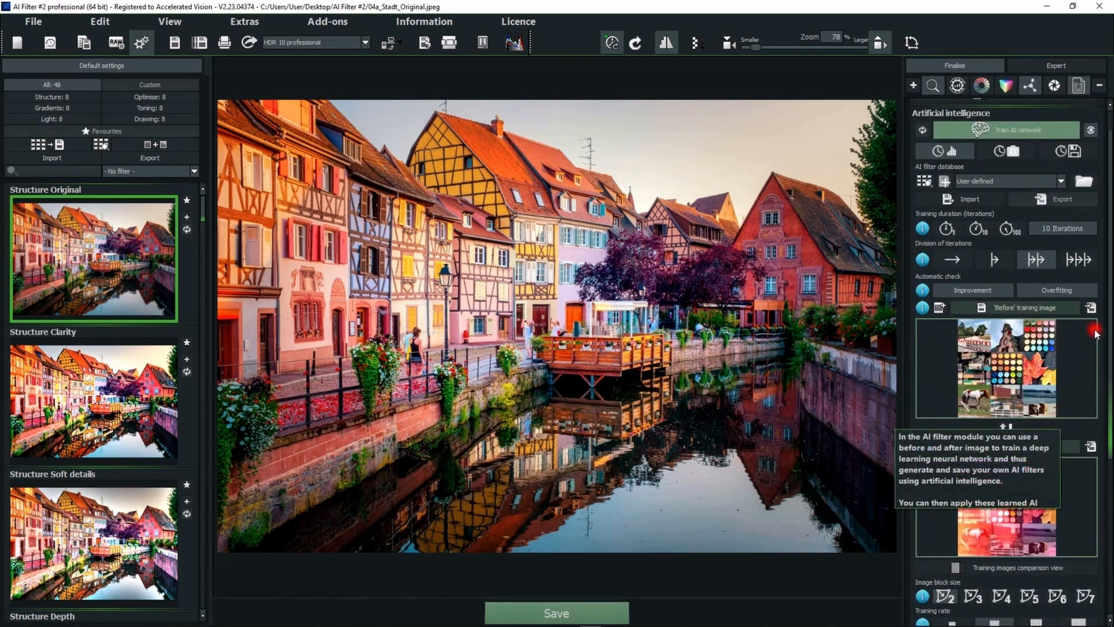
left_click(1083, 262)
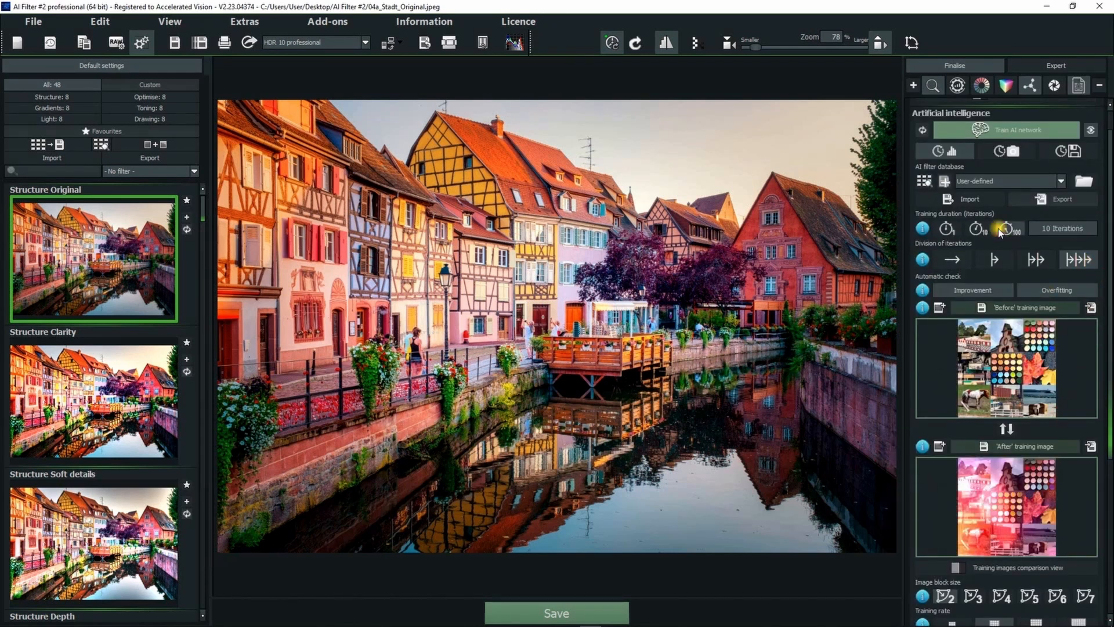
scroll(1035, 406, "down", 3)
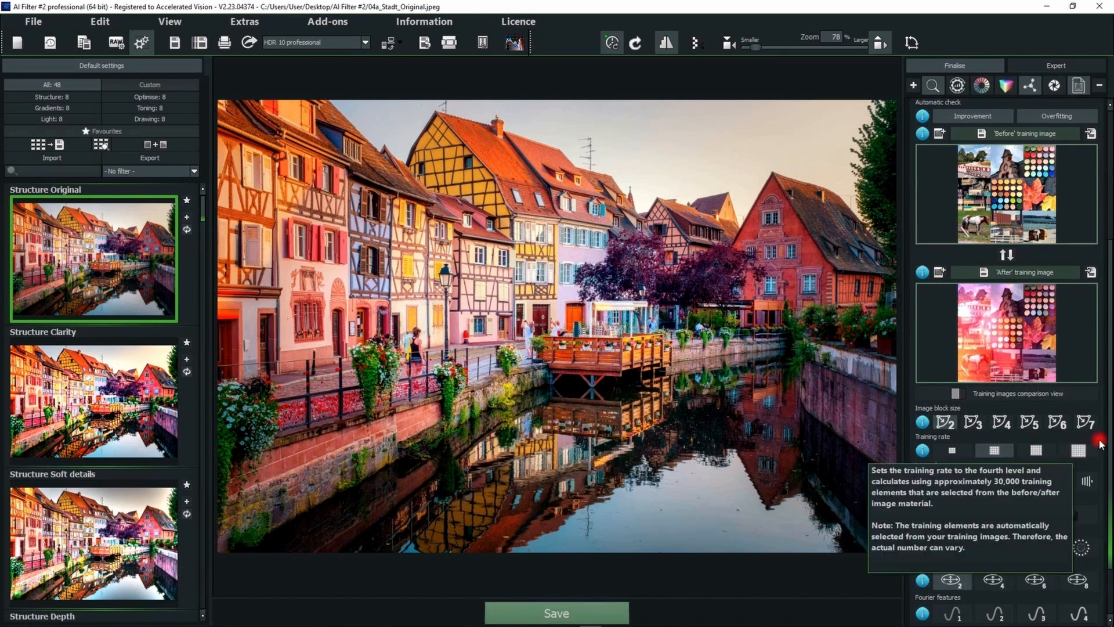
scroll(1007, 180, "up", 3)
Train the AI network on the LightFX Red images in three rounds of 100 iterations.
left_click(1006, 180)
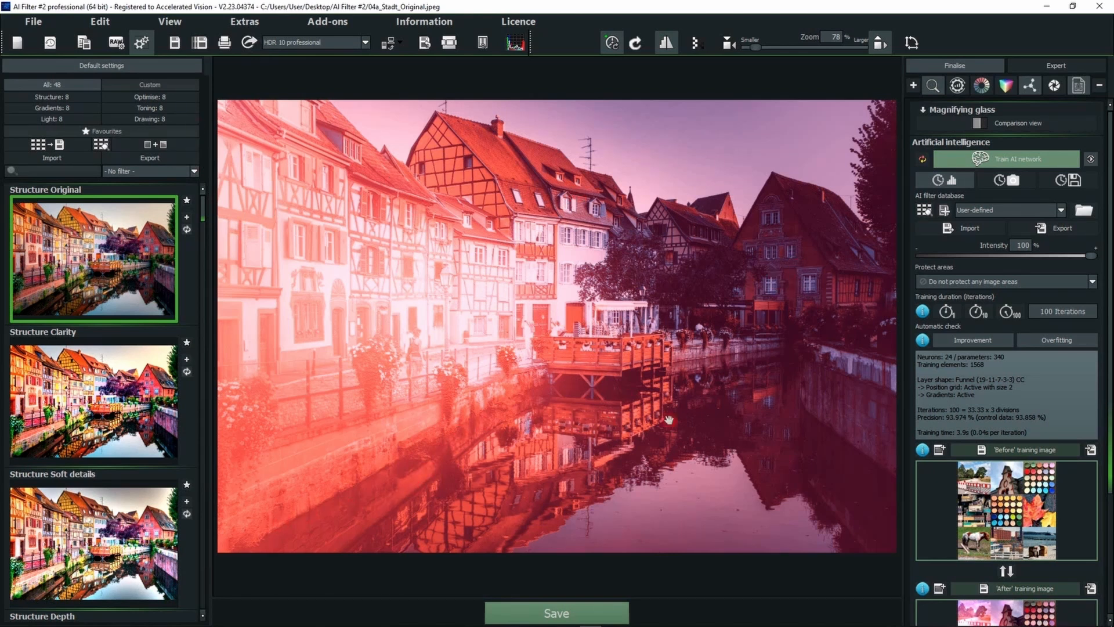
left_click(997, 159)
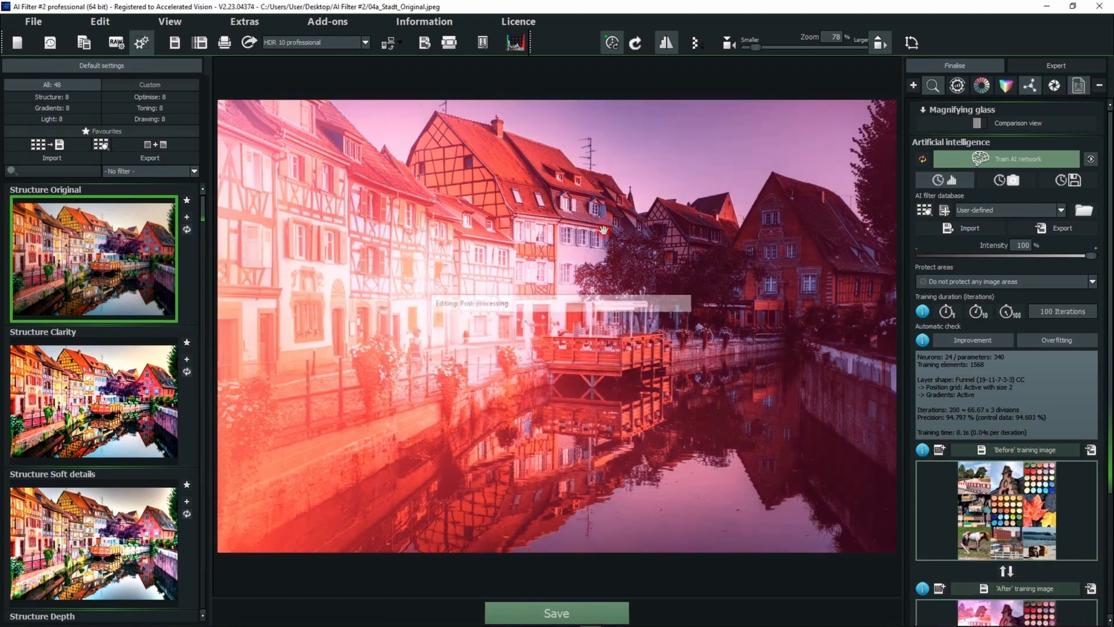
left_click(999, 161)
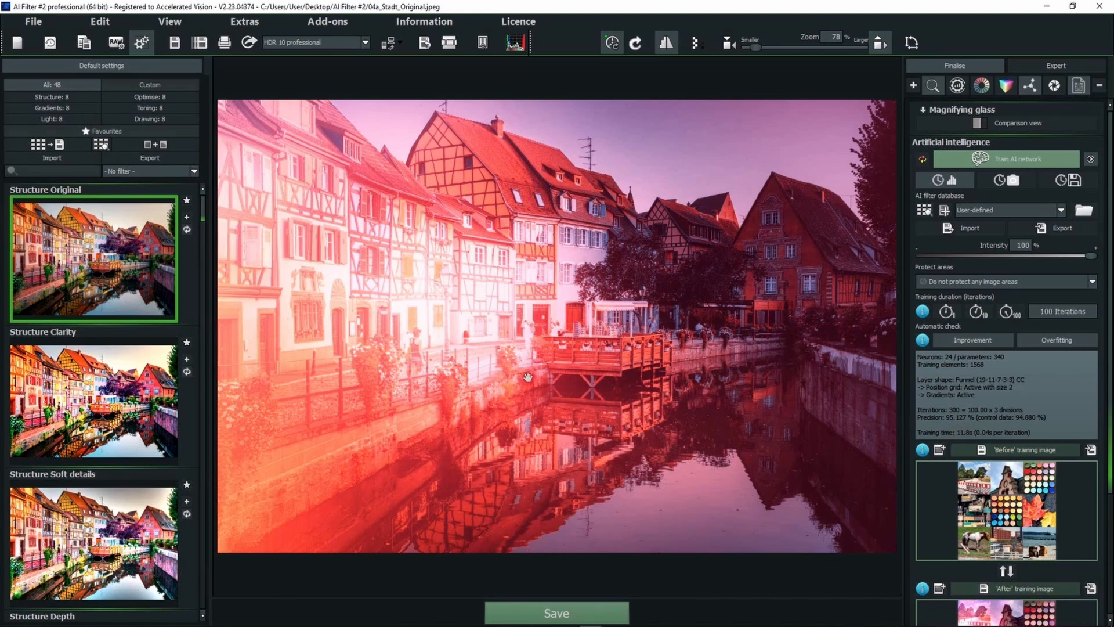
Load the ready-made LightFX Red filter from the AI filter database and review its network details.
left_click(995, 212)
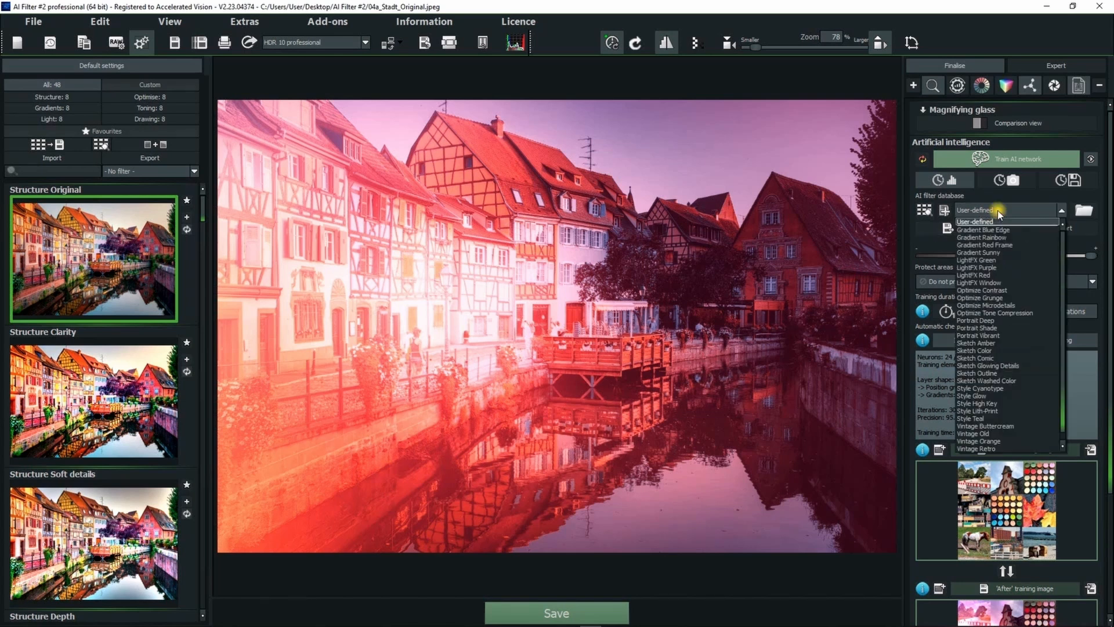
left_click(981, 275)
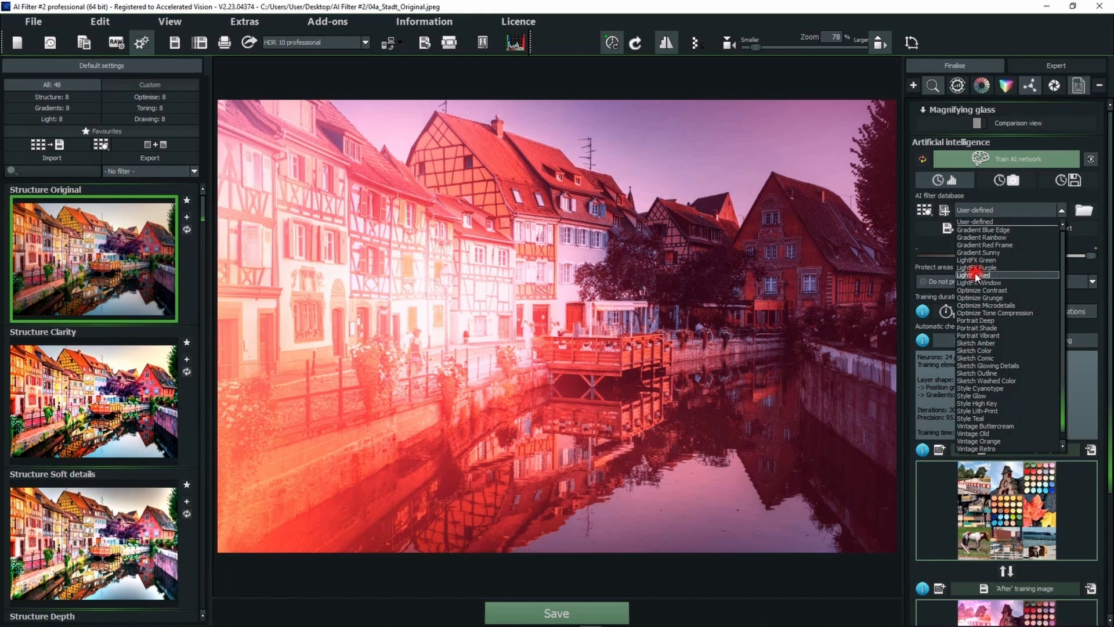
left_click(620, 349)
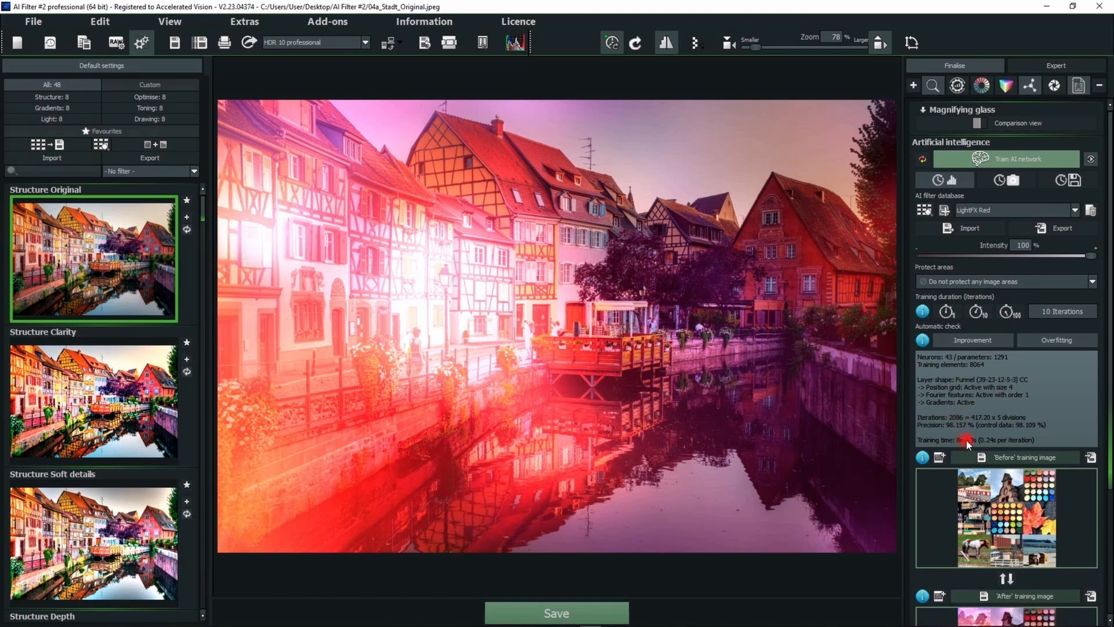
scroll(1015, 429, "down", 3)
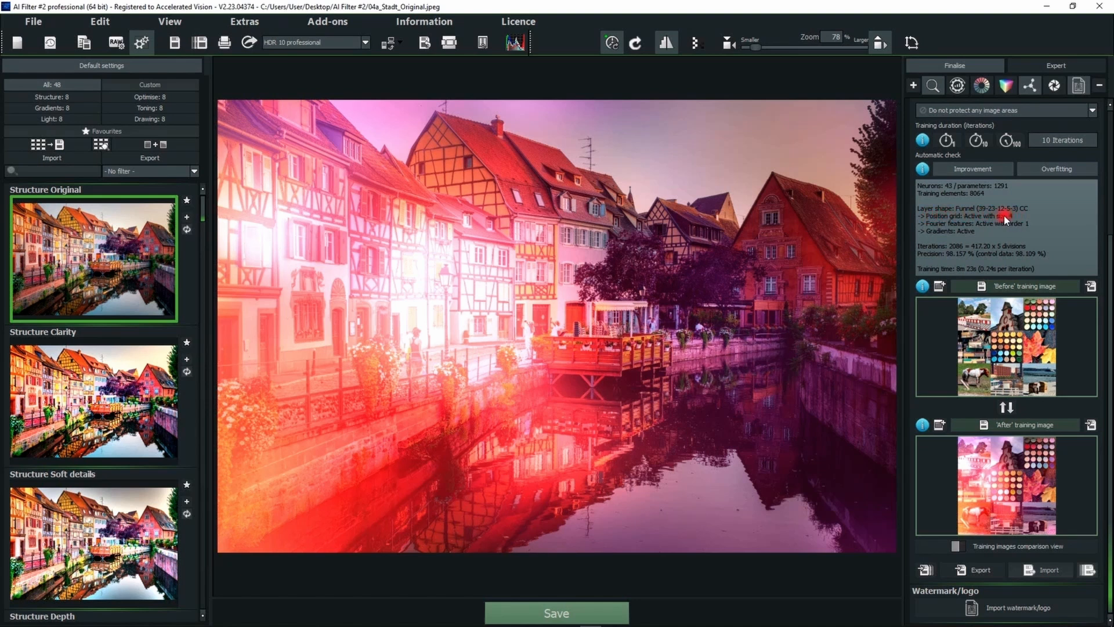
Reset the loaded LightFX Red AI network and bring its training options into view.
left_click_drag(1109, 260, 1108, 173)
left_click(924, 108)
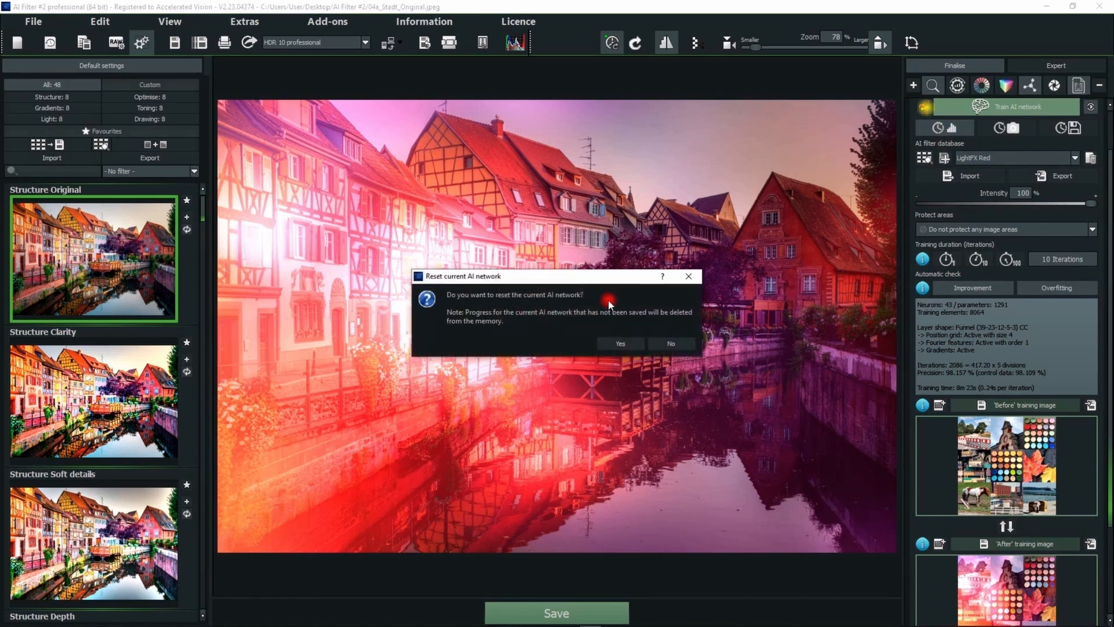
left_click(617, 343)
left_click_drag(1107, 248, 1109, 413)
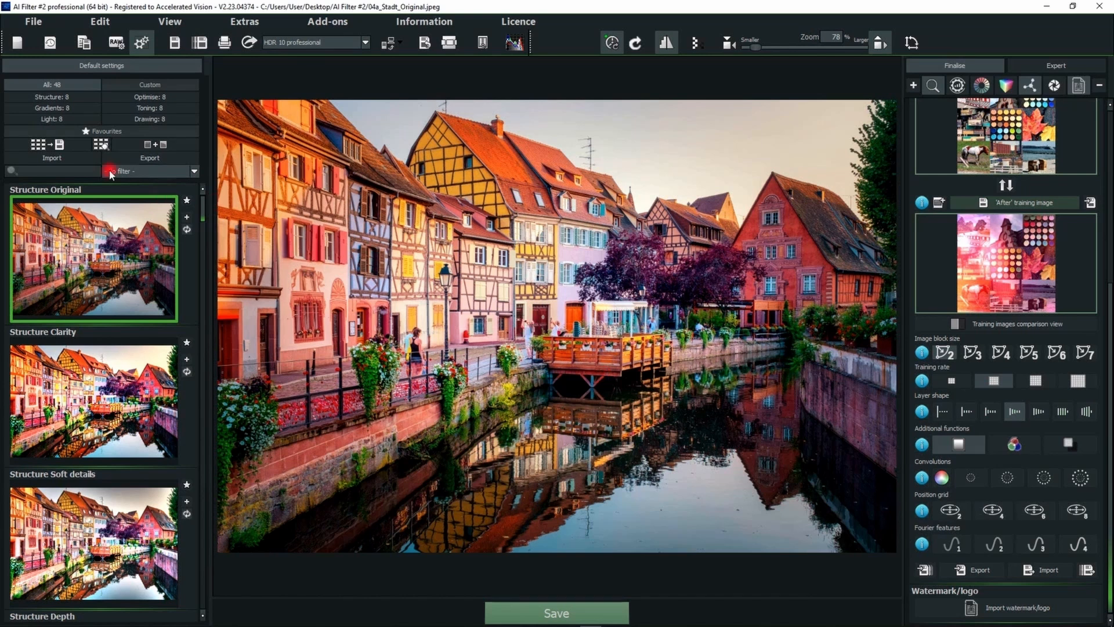
Show the Light presets and apply Light Colourful bokeh, followed by Light Red bokeh, to the canal photo.
left_click(60, 120)
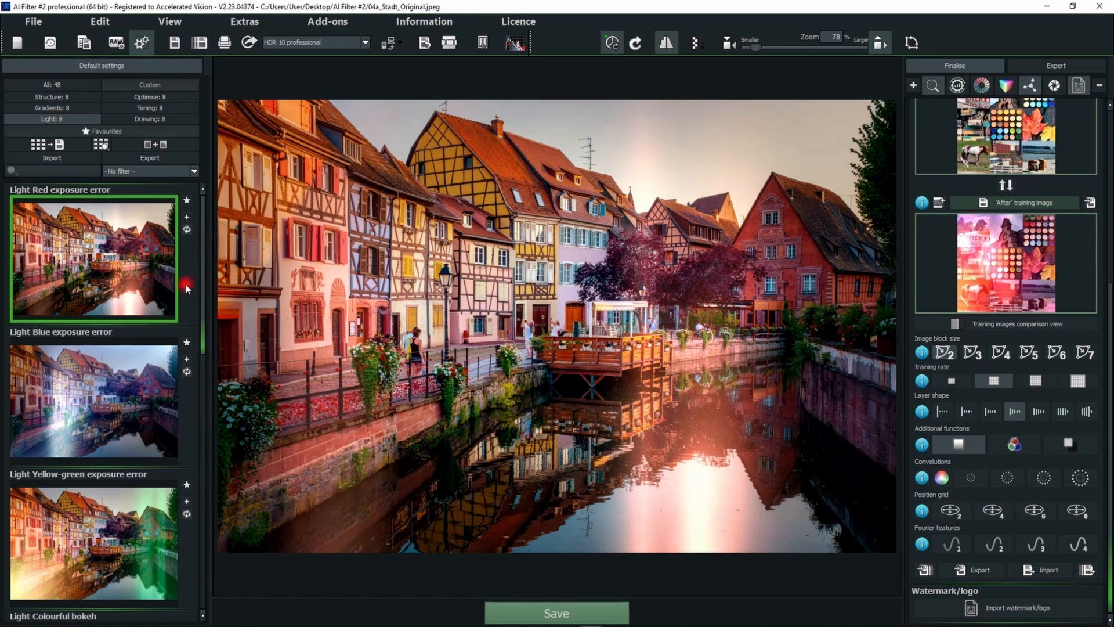
left_click_drag(202, 224, 206, 368)
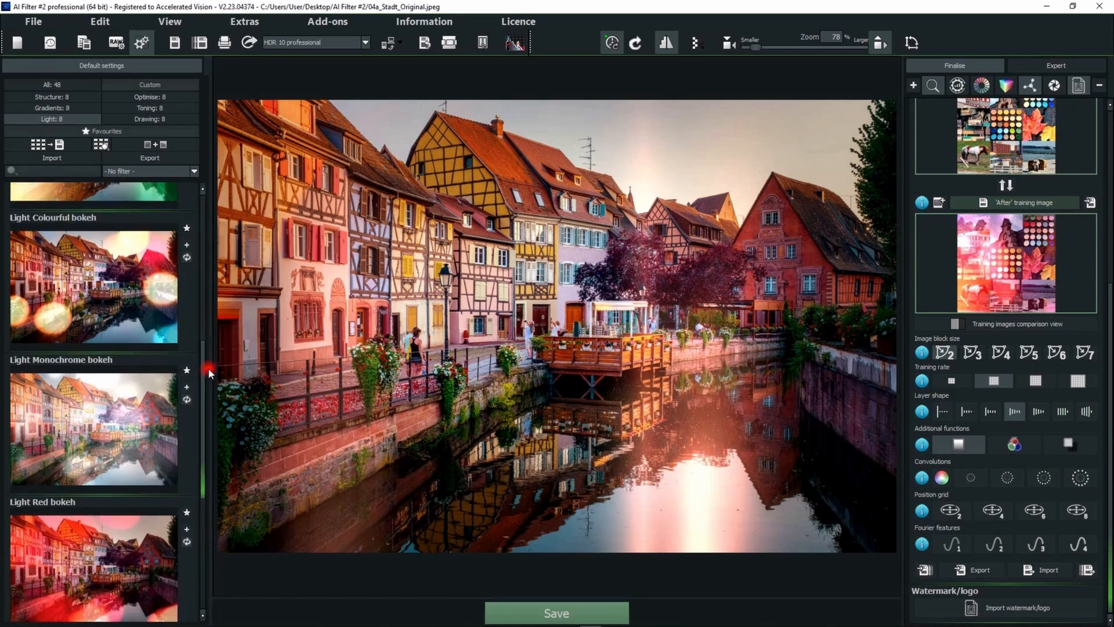
left_click(134, 298)
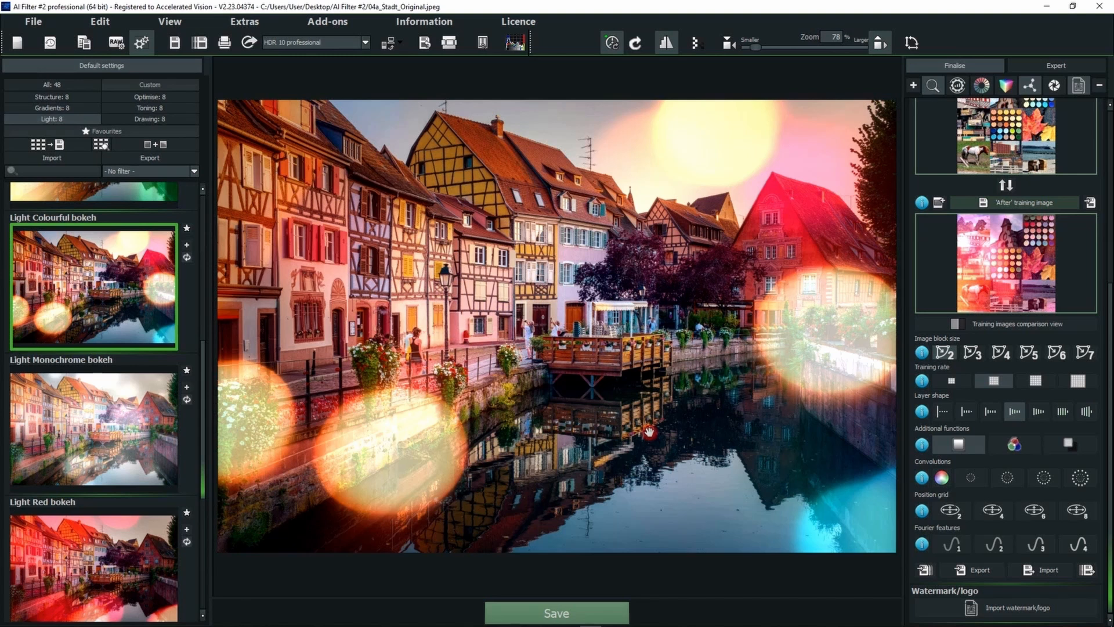
left_click(143, 587)
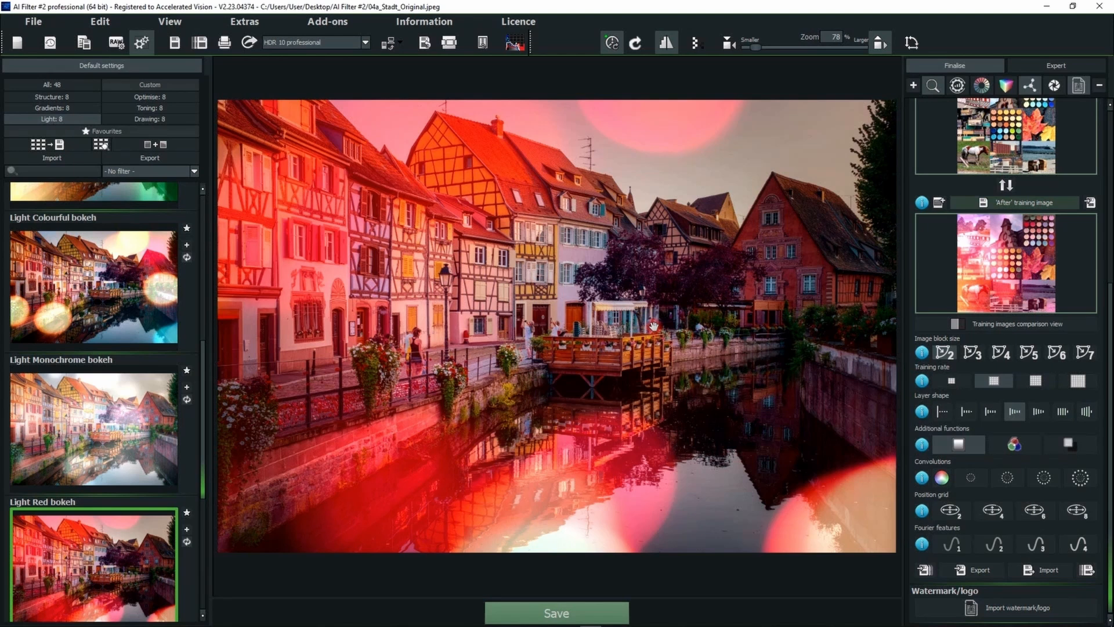
Examine the descriptions of the 7x7 image block size and the layer shape options.
left_click(1063, 361)
left_click(1073, 356)
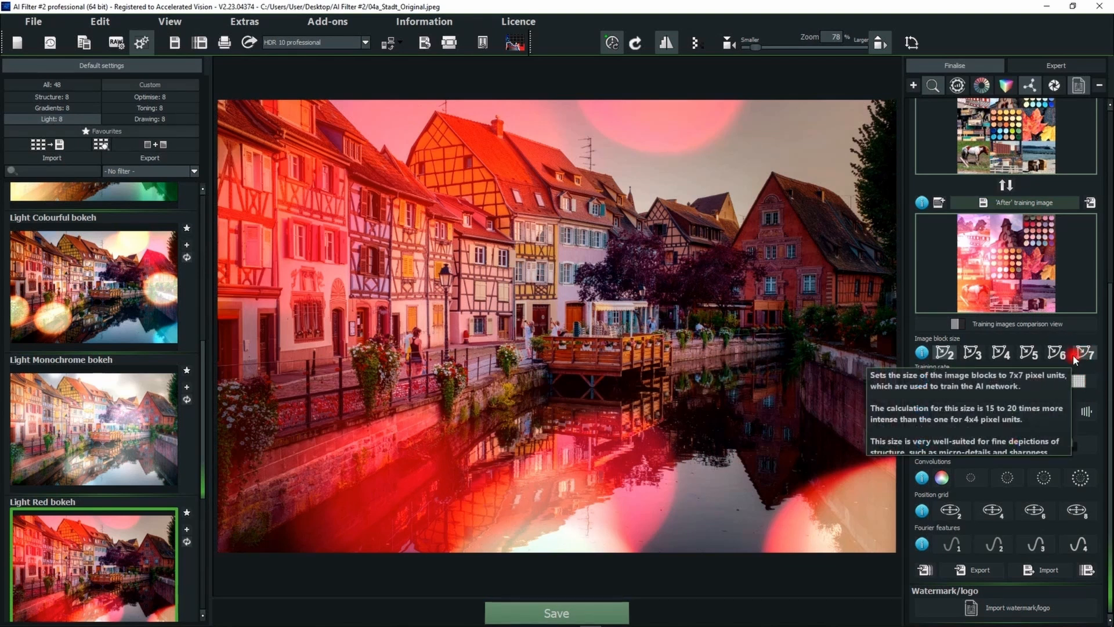
left_click(946, 413)
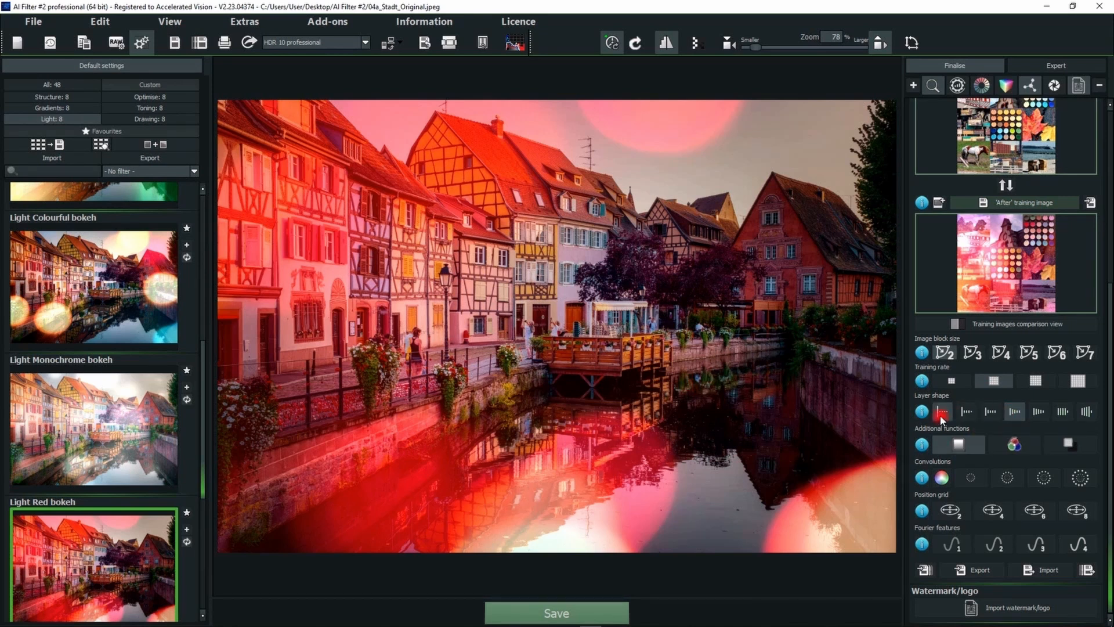
mouse_move(941, 416)
Load the Portrait Deep filter from the AI filter database and switch the presets to Structure Original.
scroll(1009, 366, "up", 5)
scroll(1011, 366, "up", 2)
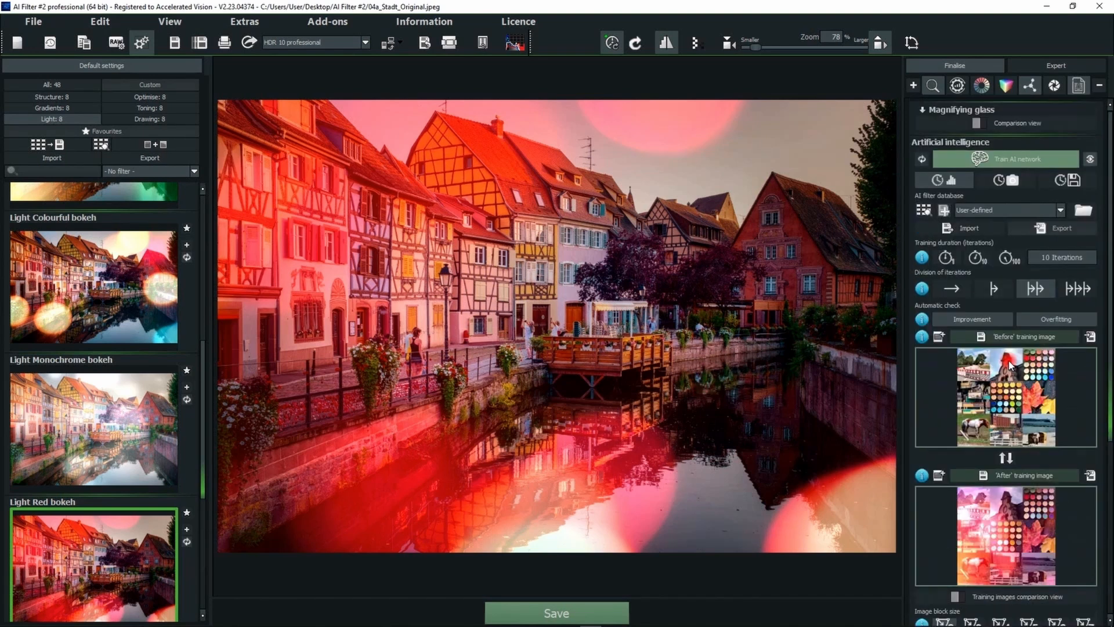
left_click(1005, 212)
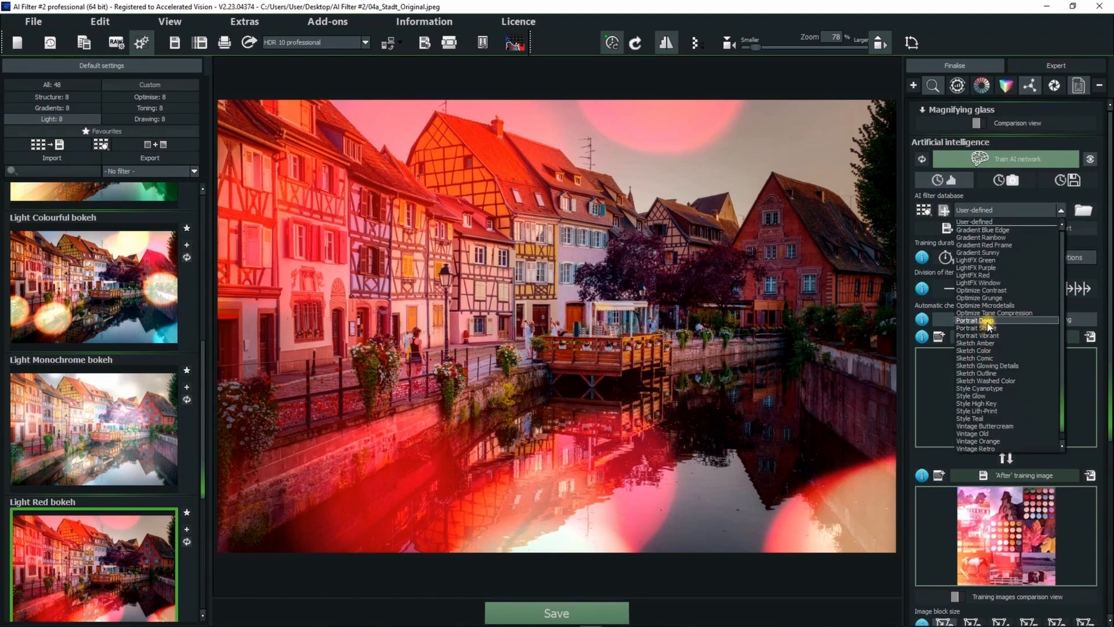
left_click(981, 321)
scroll(1048, 388, "down", 2)
scroll(1047, 385, "down", 2)
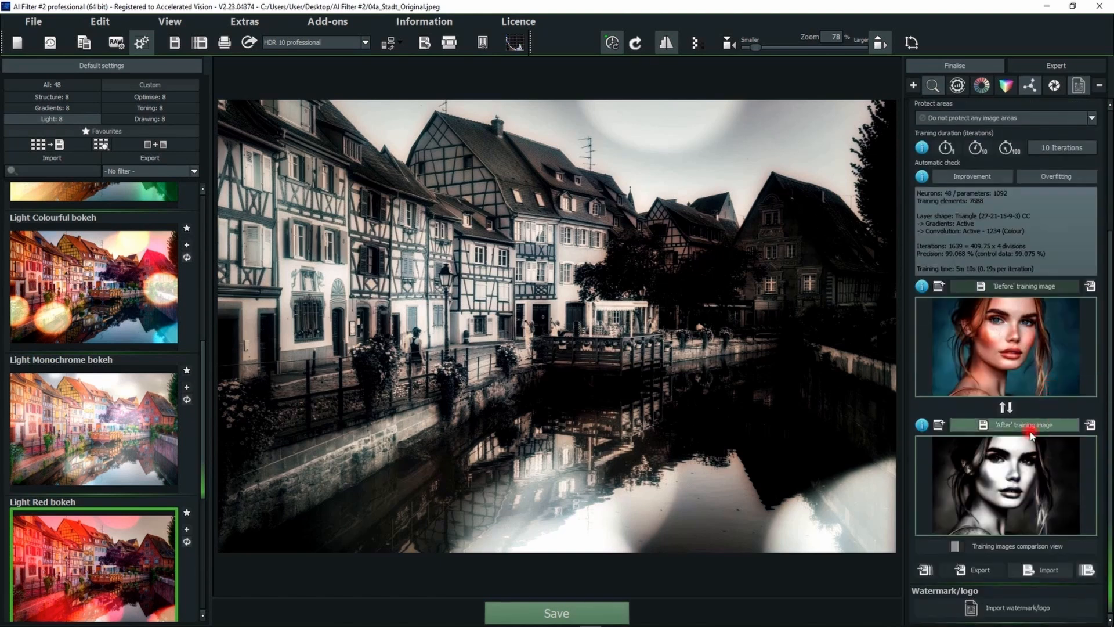
left_click_drag(207, 454, 206, 231)
left_click(56, 96)
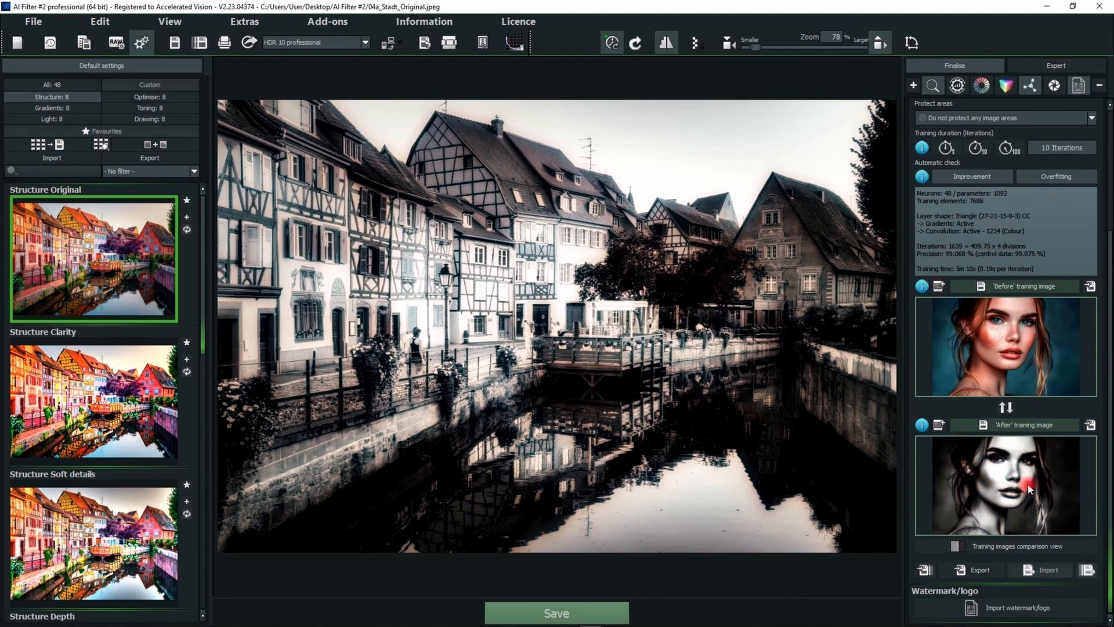
Compare the Portrait Deep before and after training images side by side.
scroll(1066, 453, "up", 1)
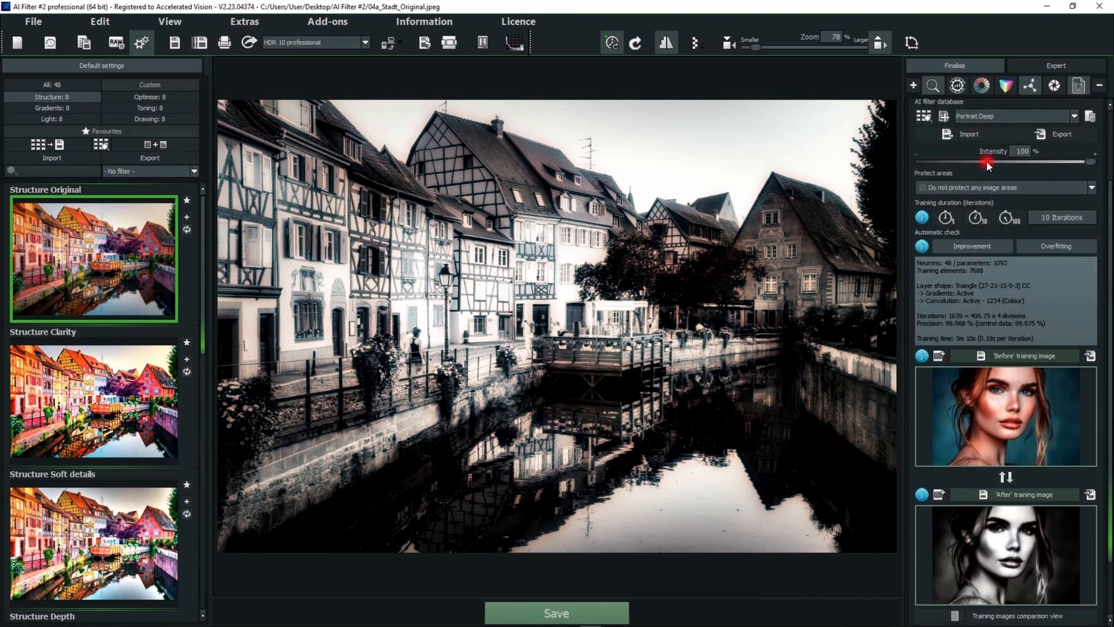
scroll(1022, 429, "down", 1)
left_click(986, 545)
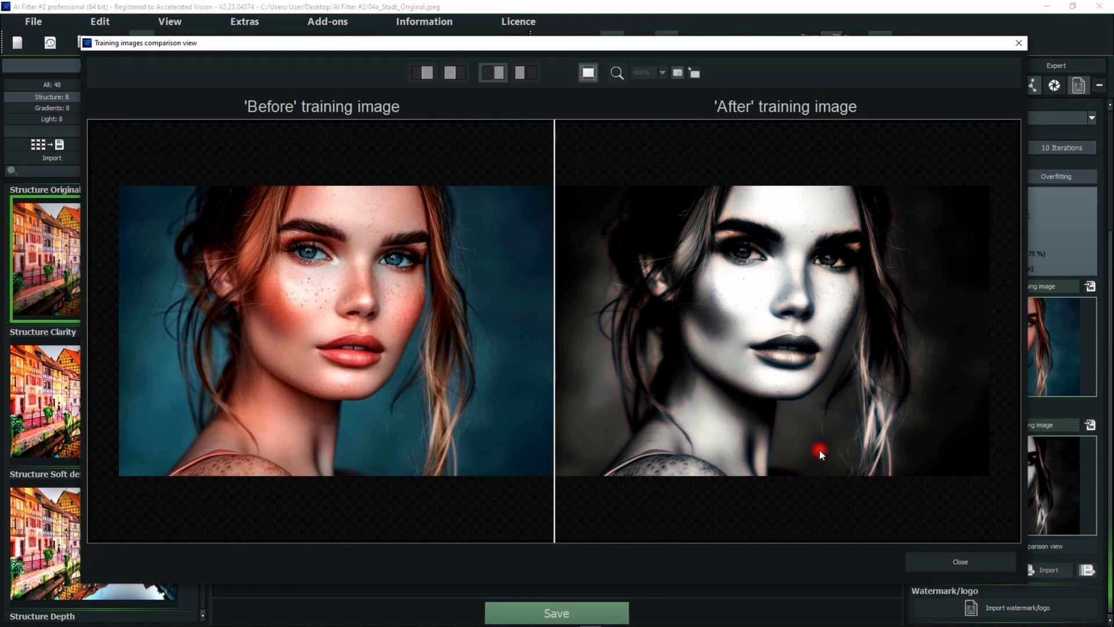
left_click(954, 561)
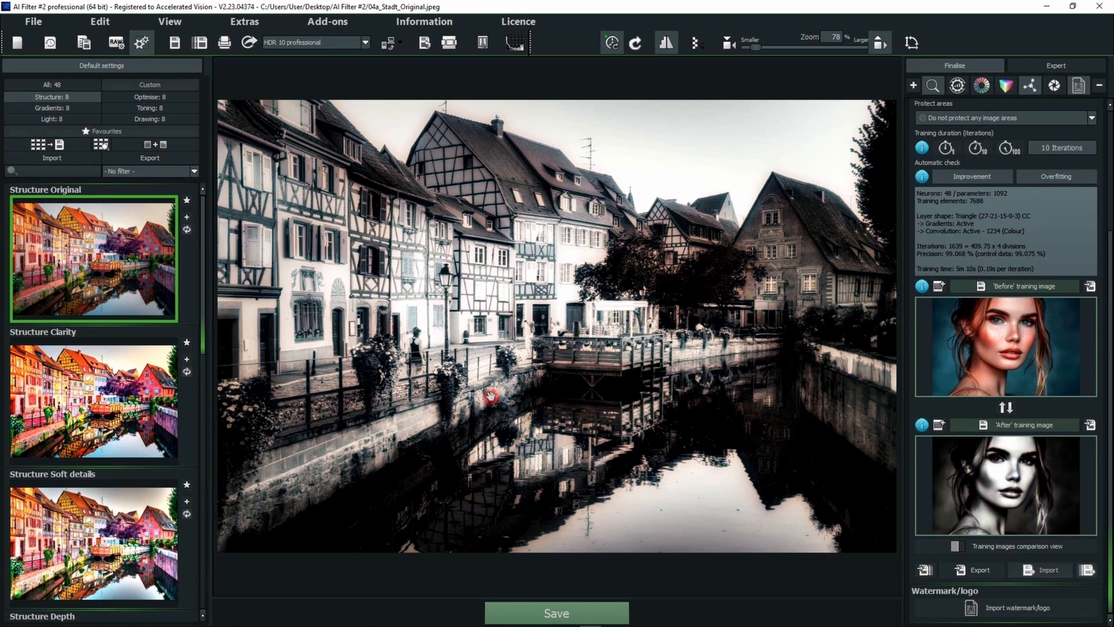
Reset the Portrait Deep AI network and review its training images and options.
scroll(1004, 284, "up", 3)
left_click(924, 158)
left_click(622, 344)
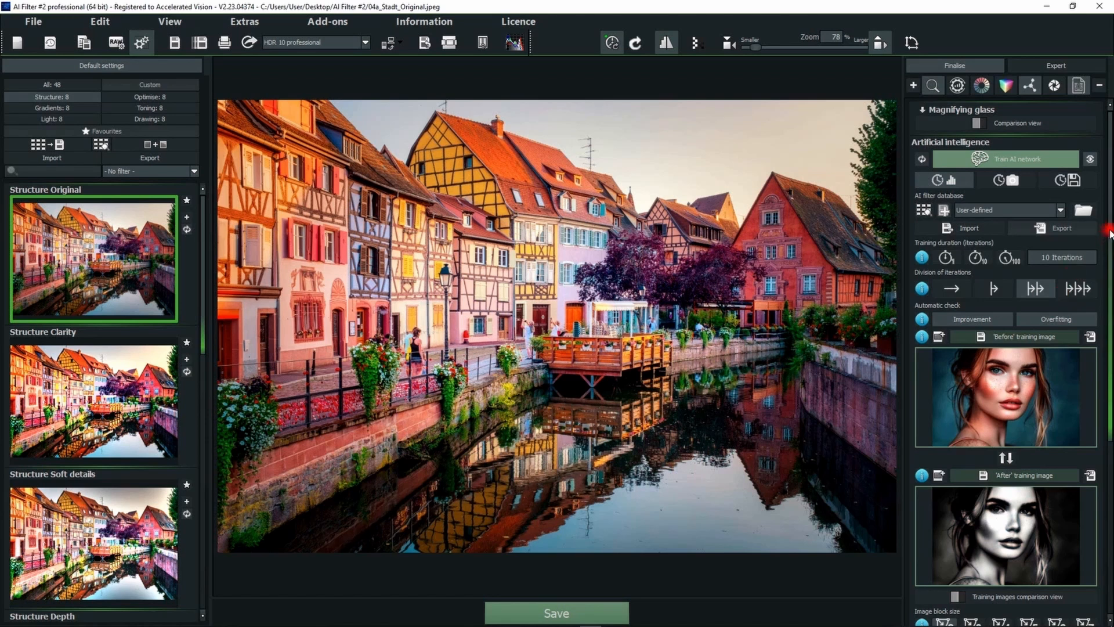
scroll(1110, 234, "down", 5)
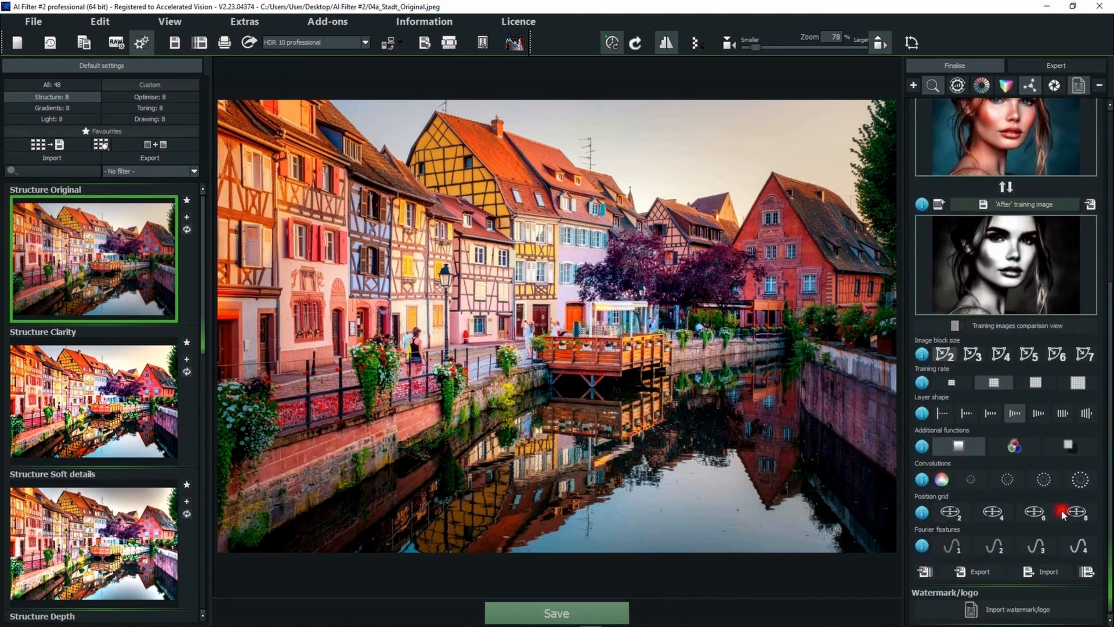
scroll(1067, 481, "up", 3)
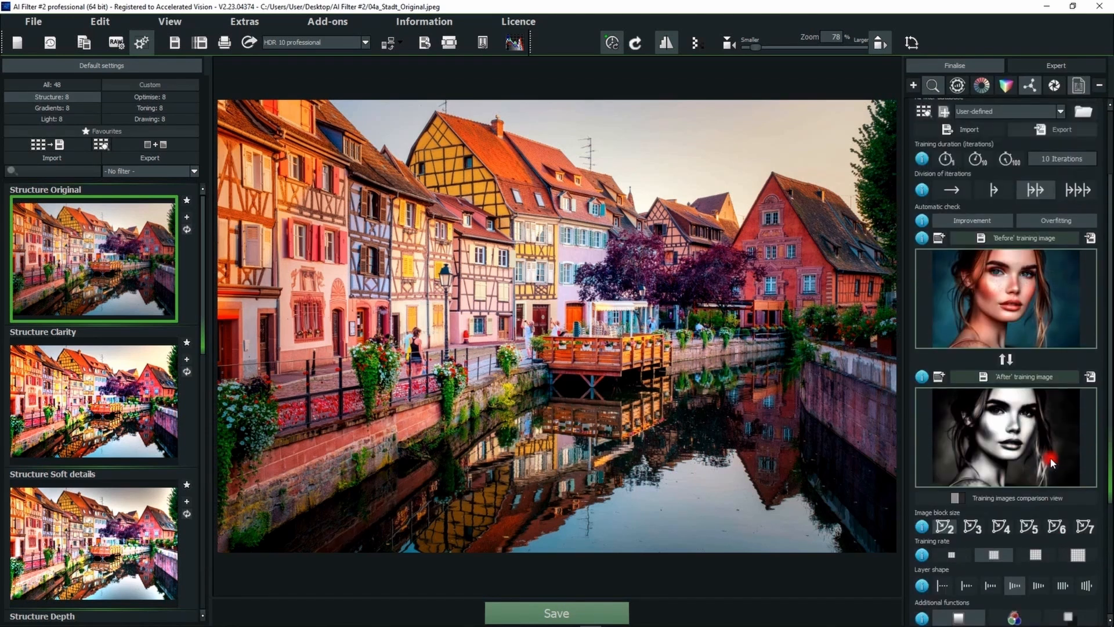
mouse_move(1024, 450)
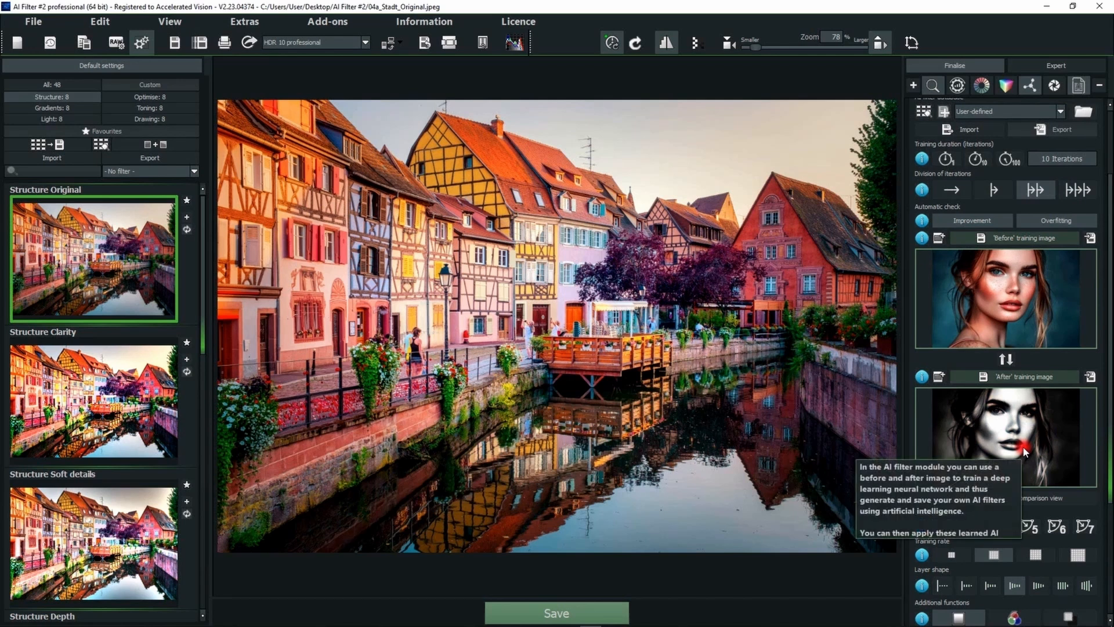